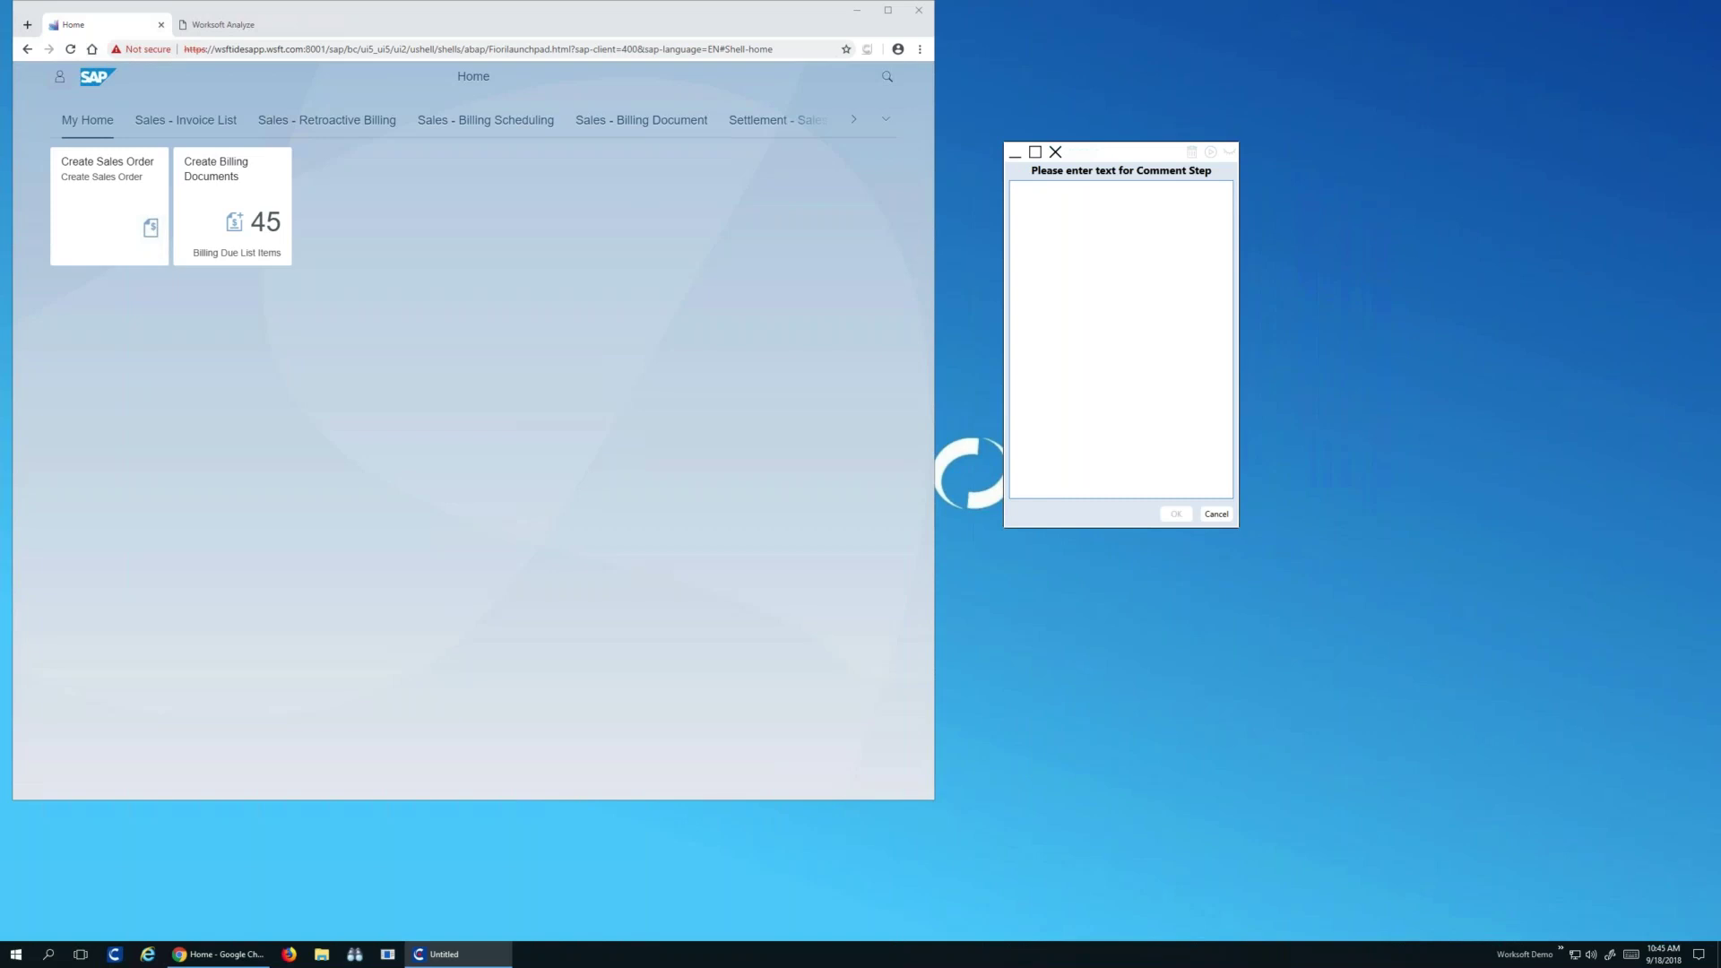
Log comment 'jira-234 biek part order' in Capture and launch the Create Sales Order tile
type("jira-234 biek part order")
left_click(1180, 515)
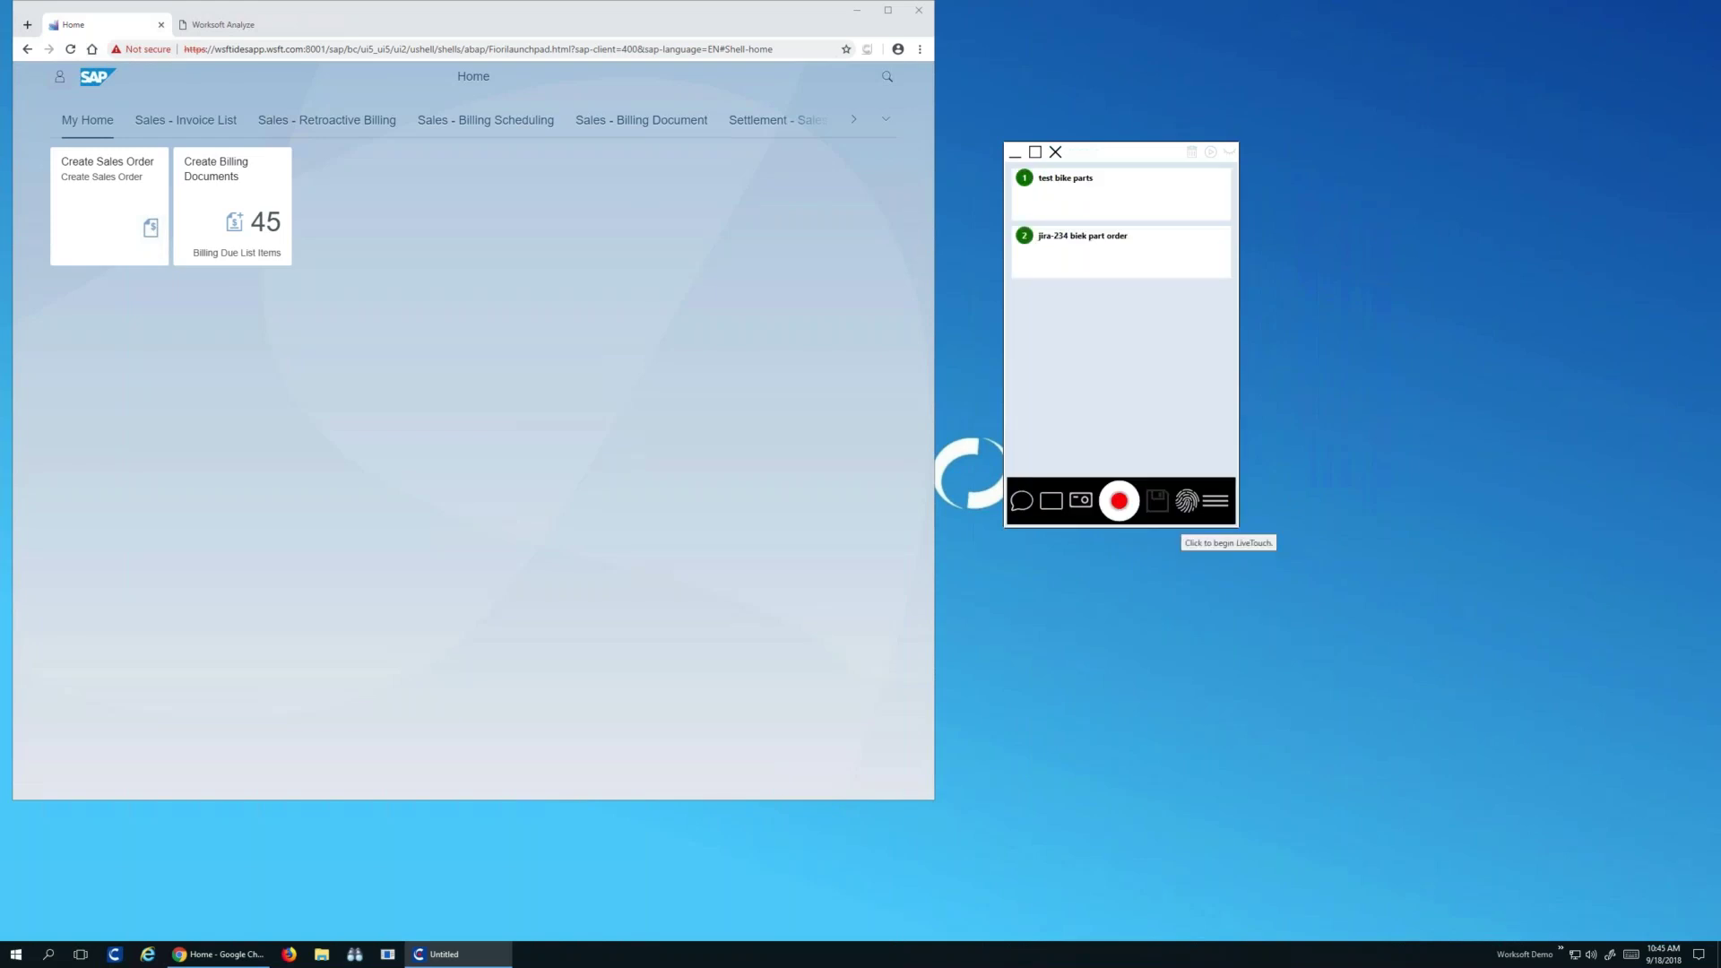
left_click(98, 218)
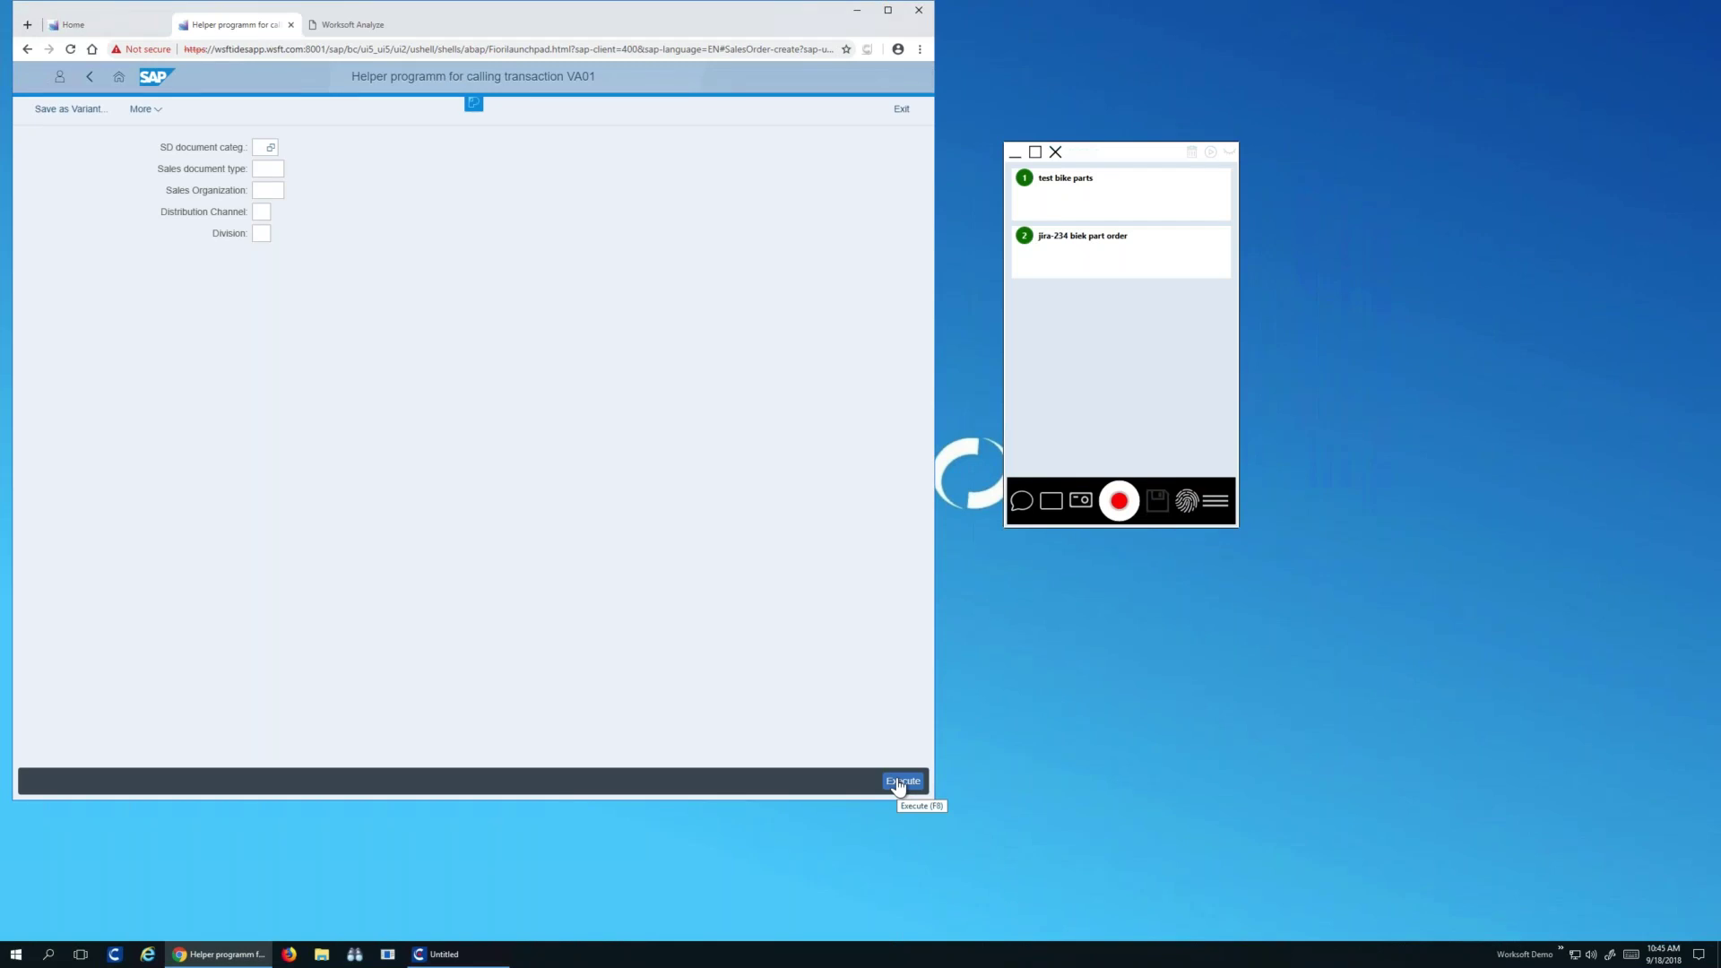
Start a sales document with order type OR, sales org 1710, channel 10, division 00
left_click(899, 782)
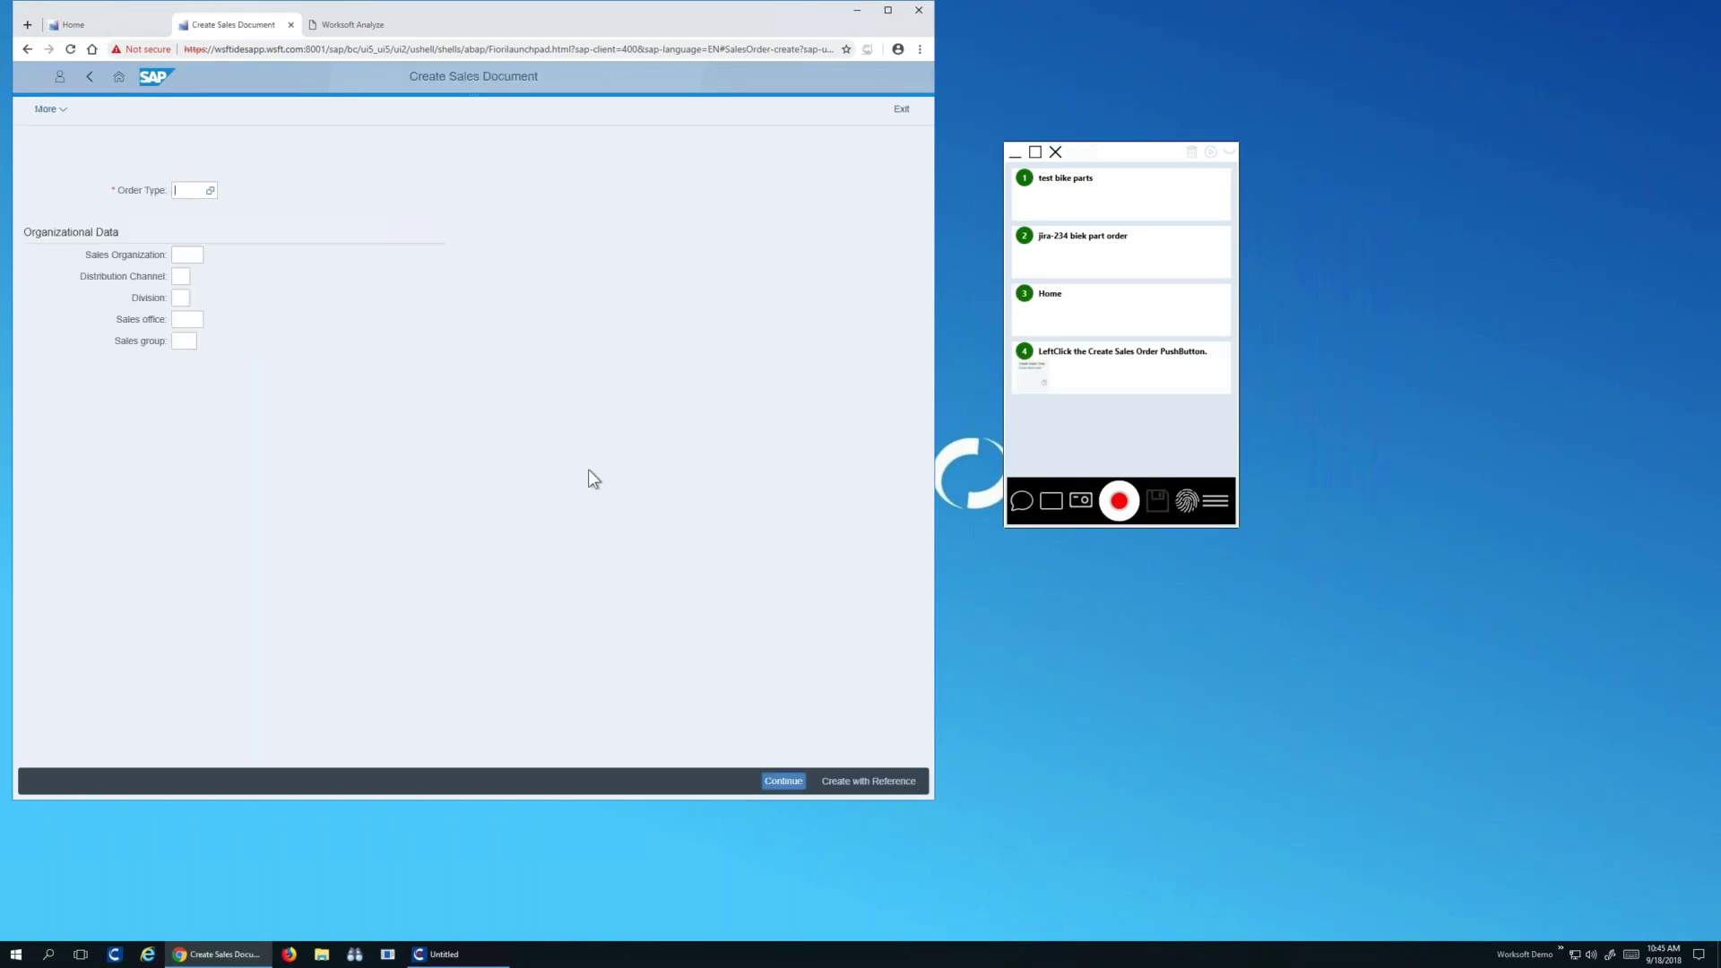
type("OR")
key("Tab")
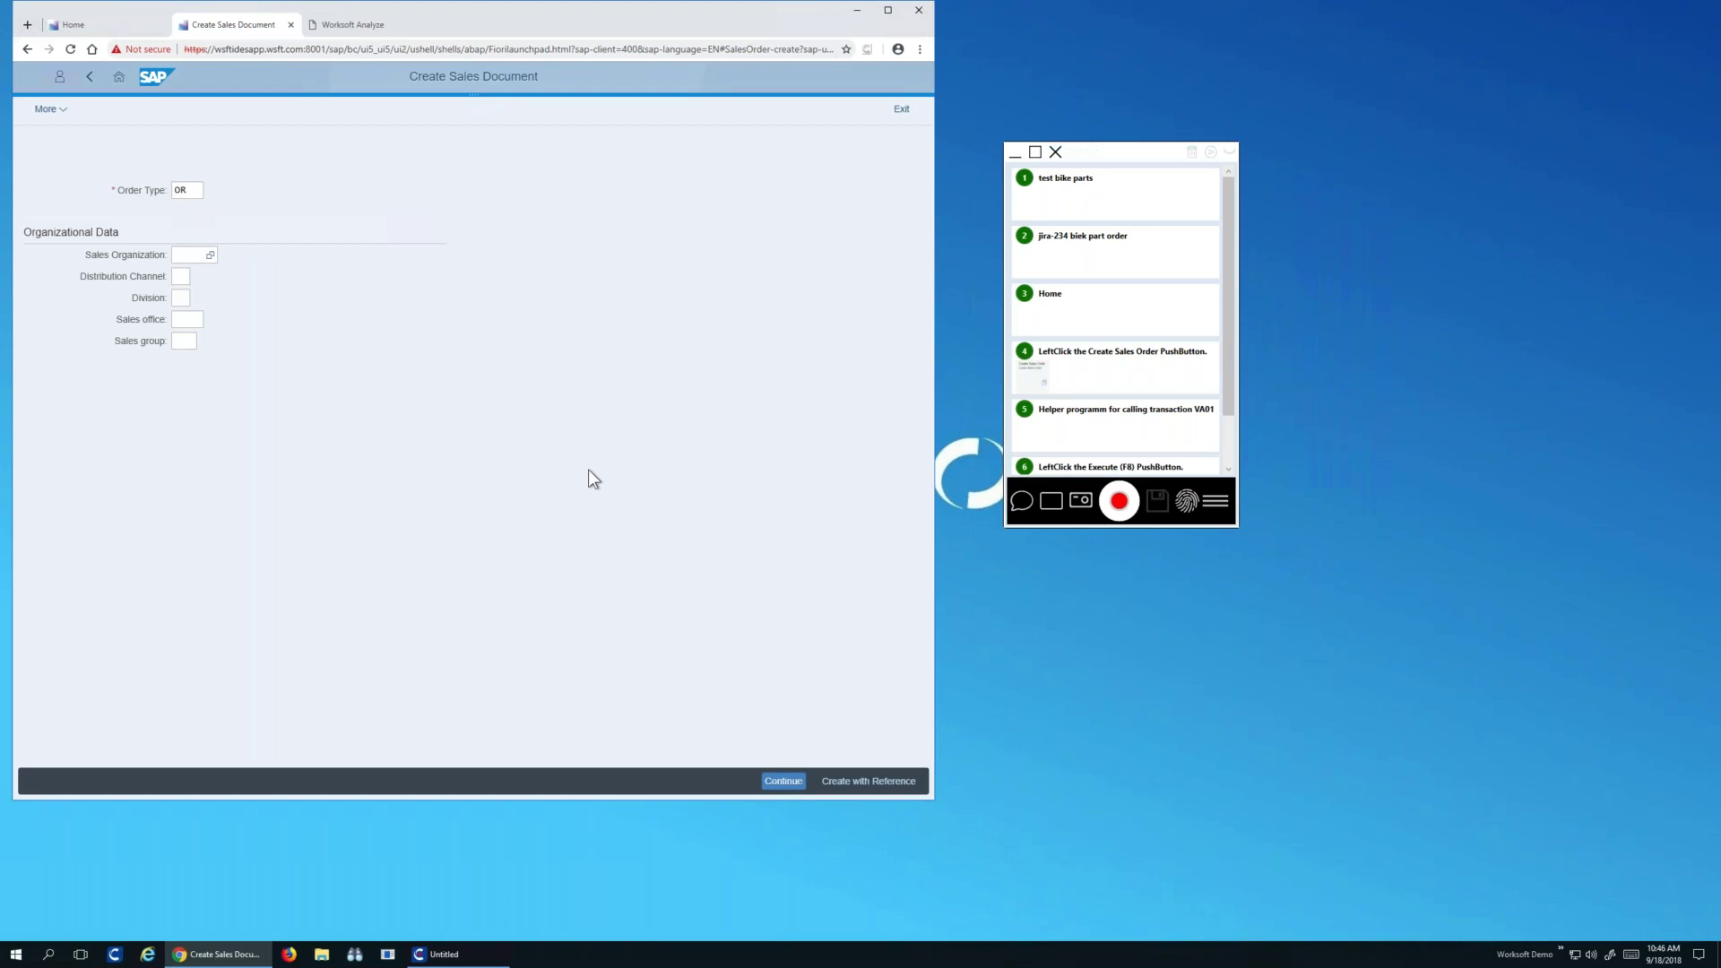
type("1710")
key("Tab")
type("10")
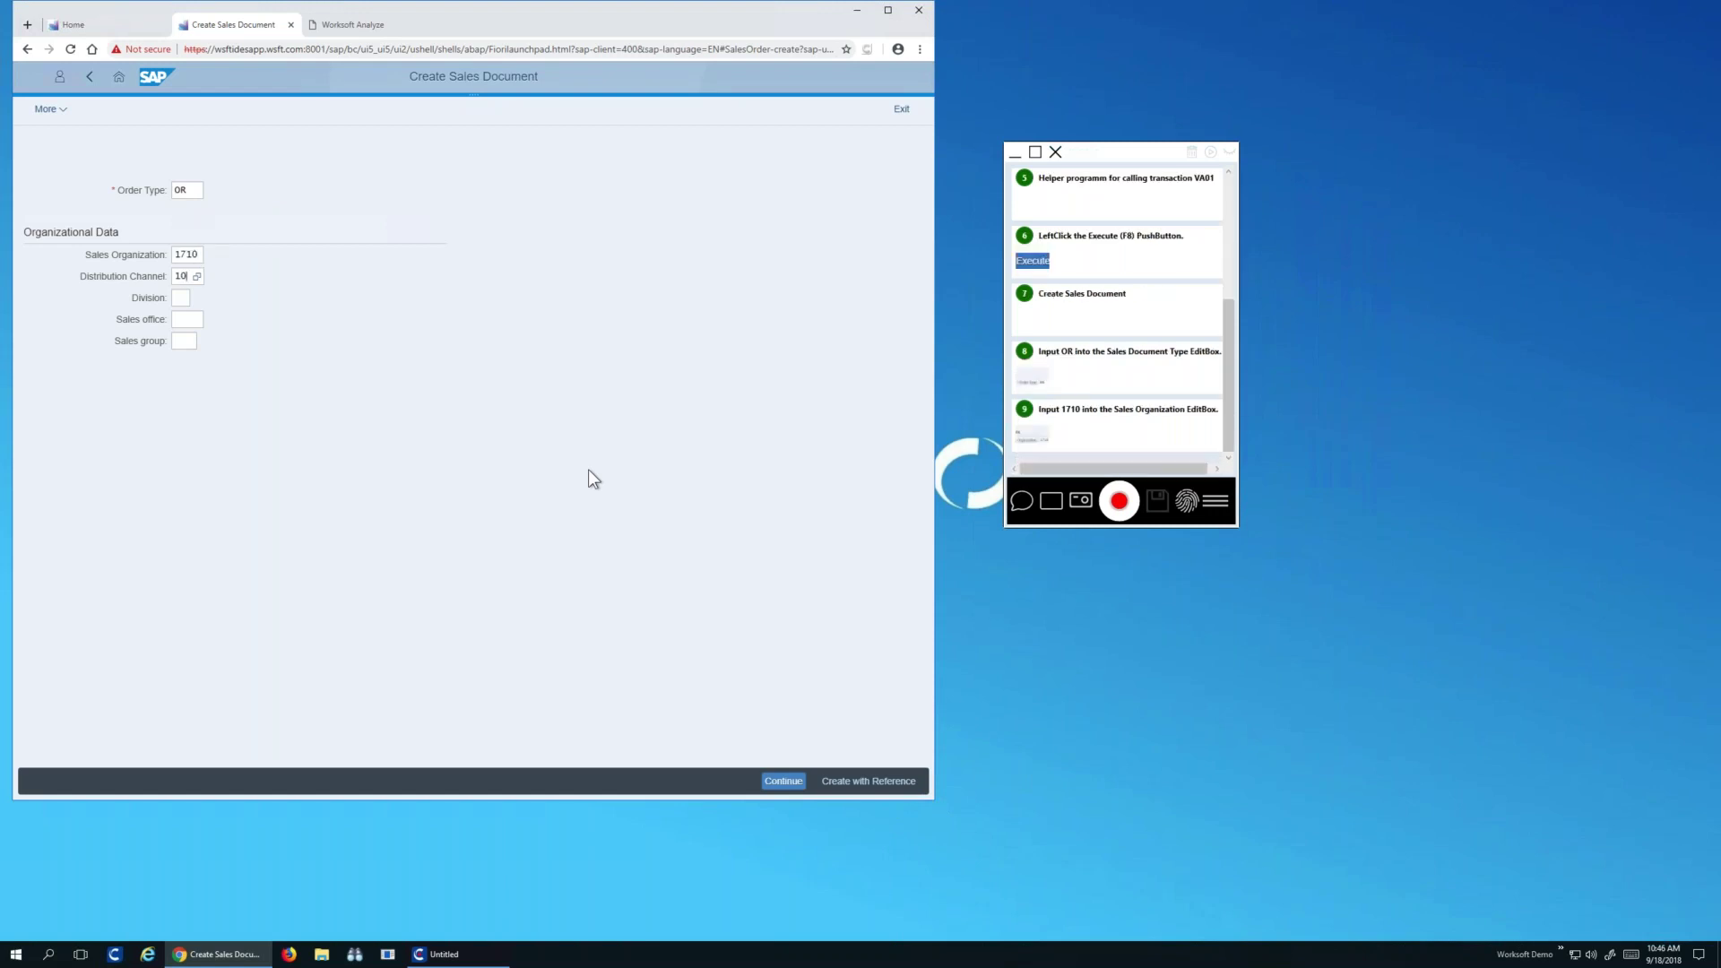
key("Tab")
type("00")
left_click(778, 786)
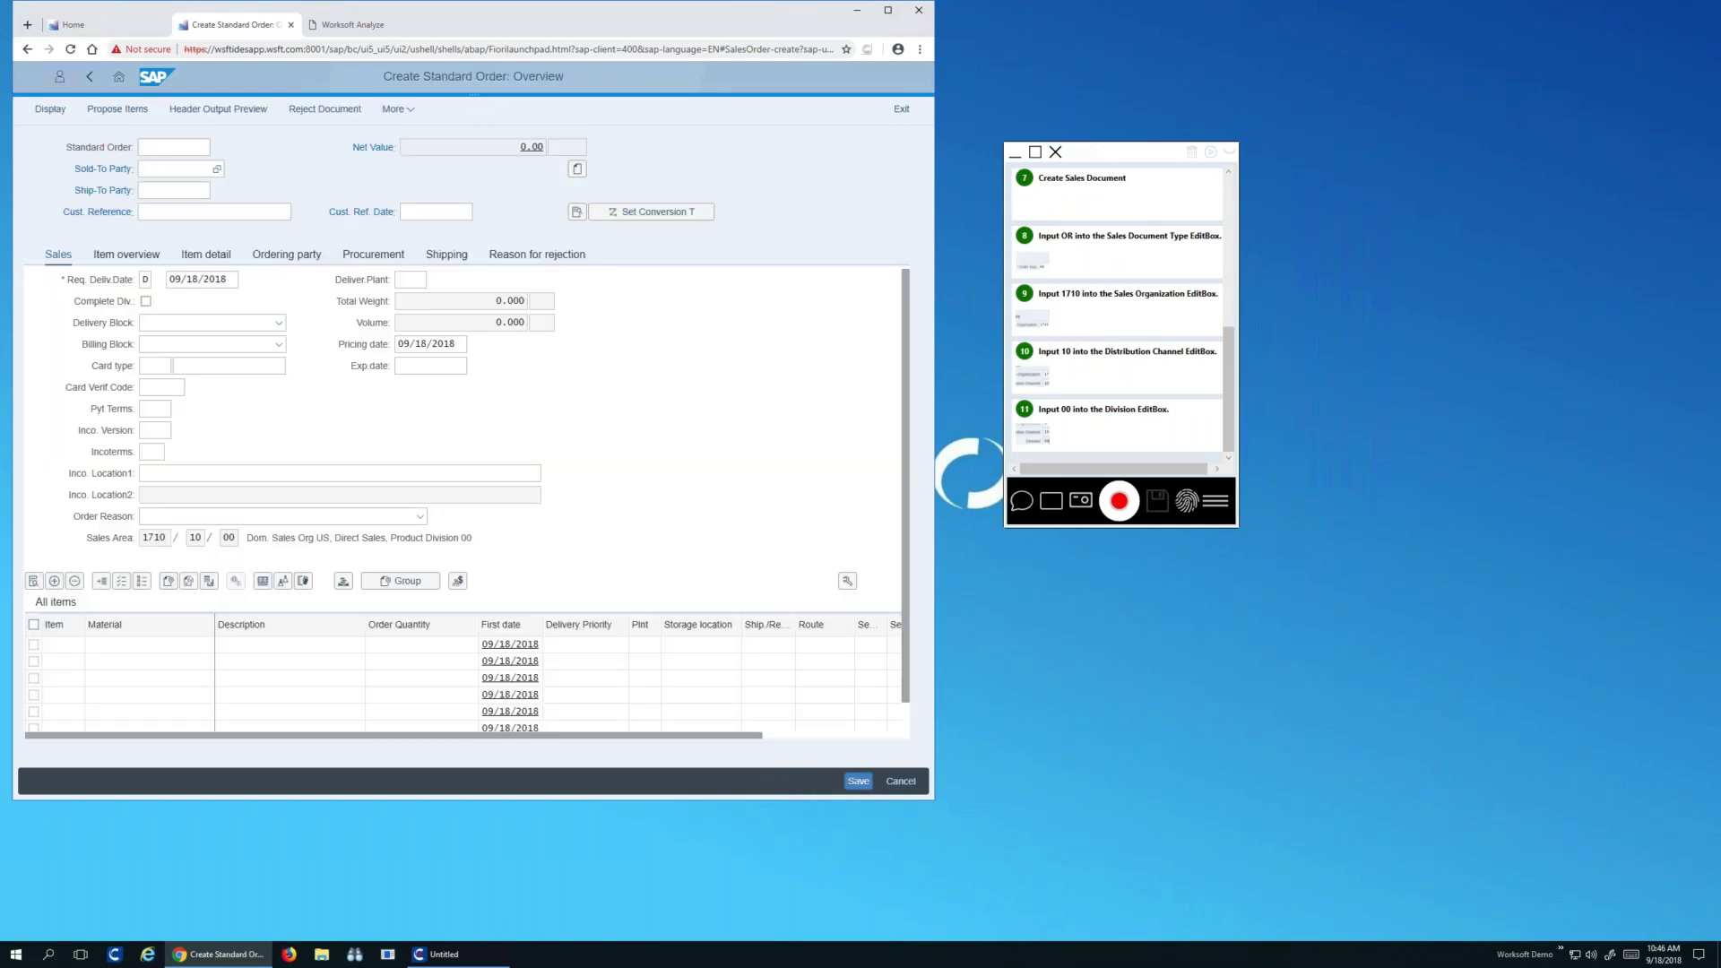
Fill in the sold-to and ship-to party, customer reference, and reference date 09/17/2018
type("C-1000")
left_click(175, 190)
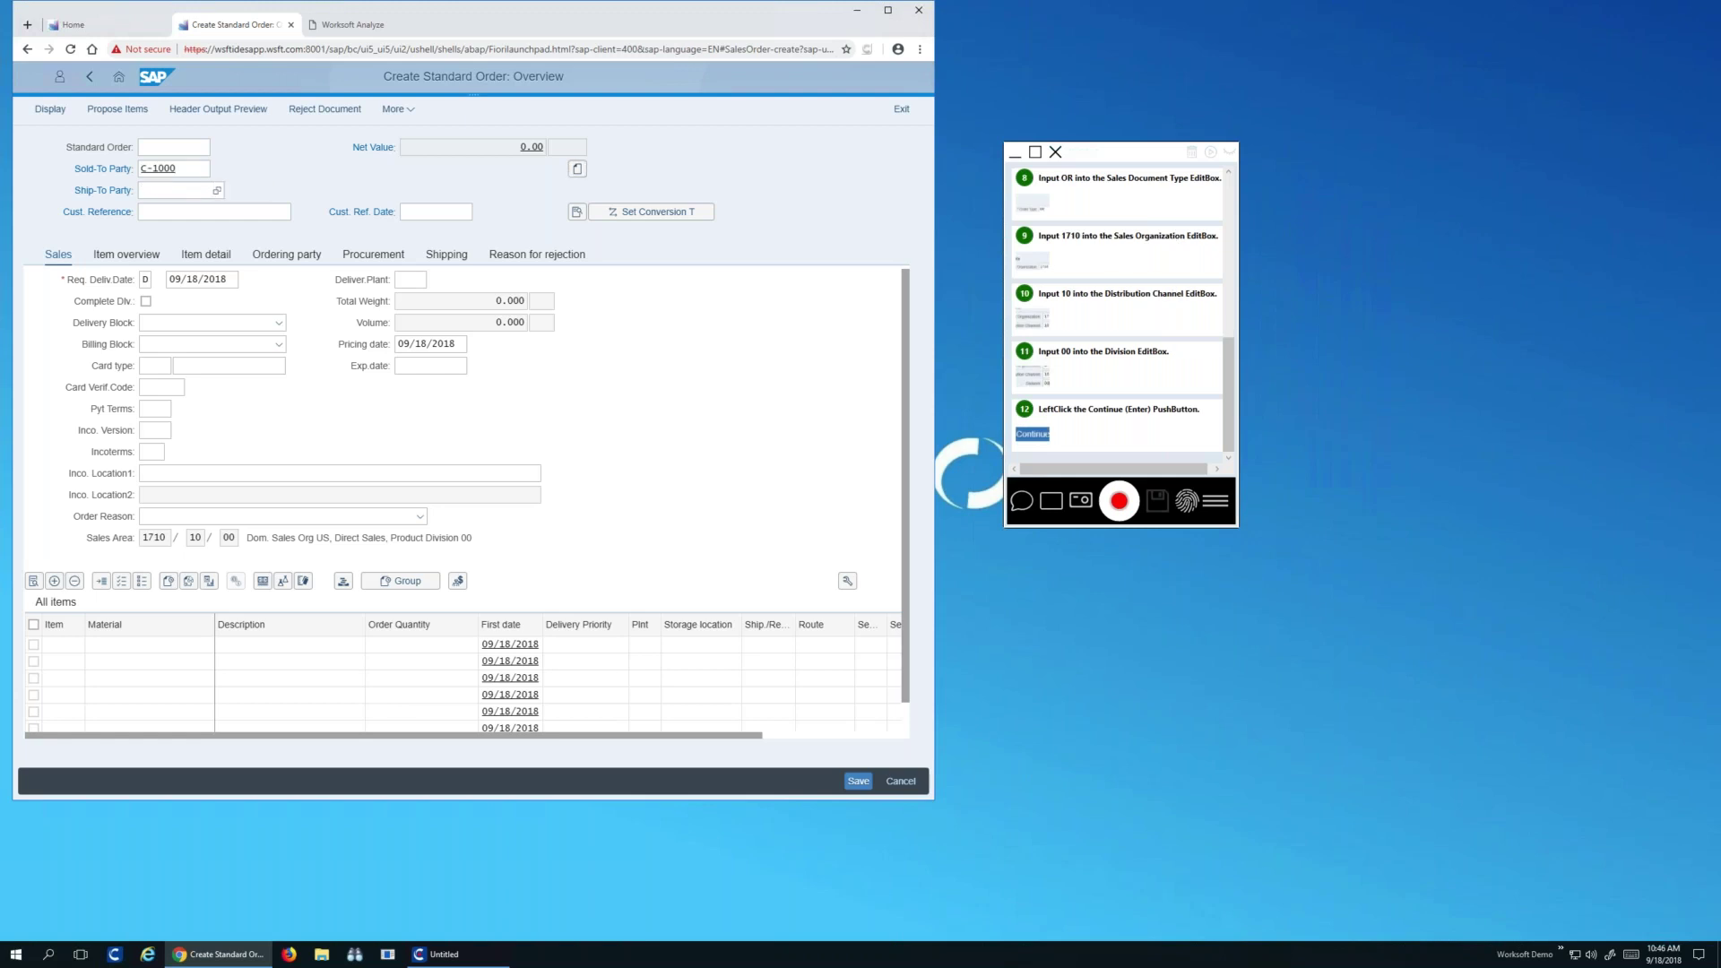
type("C-1000")
key("Tab")
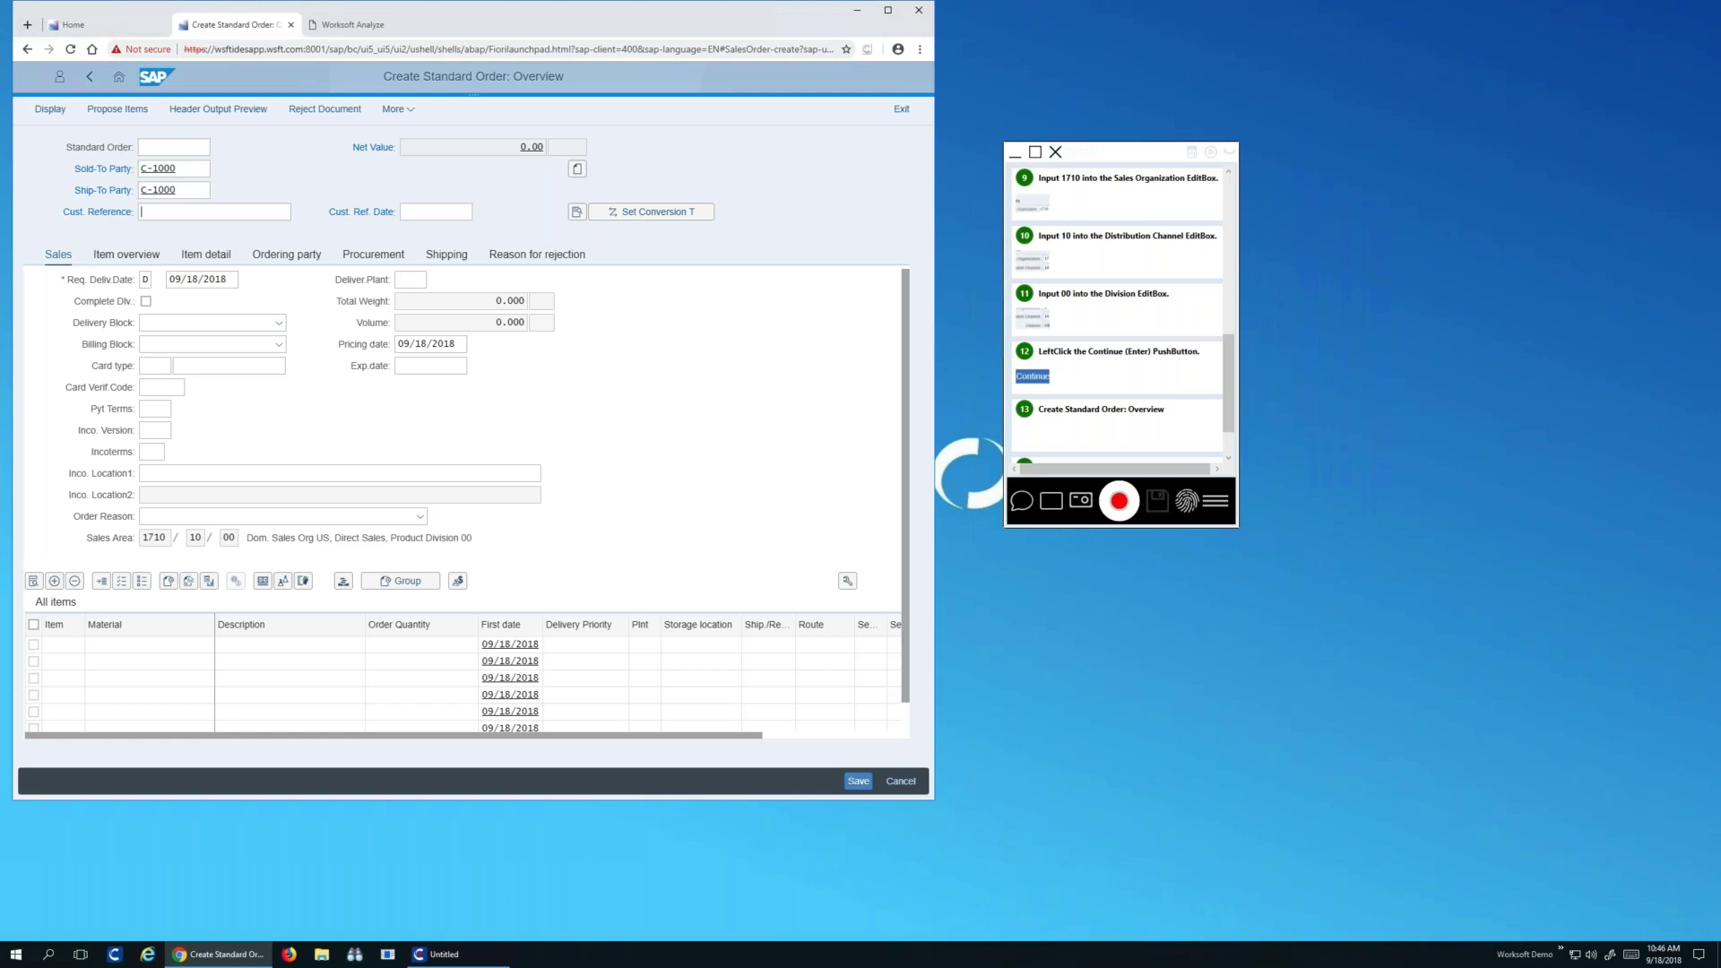
type("PO1234")
key("Tab")
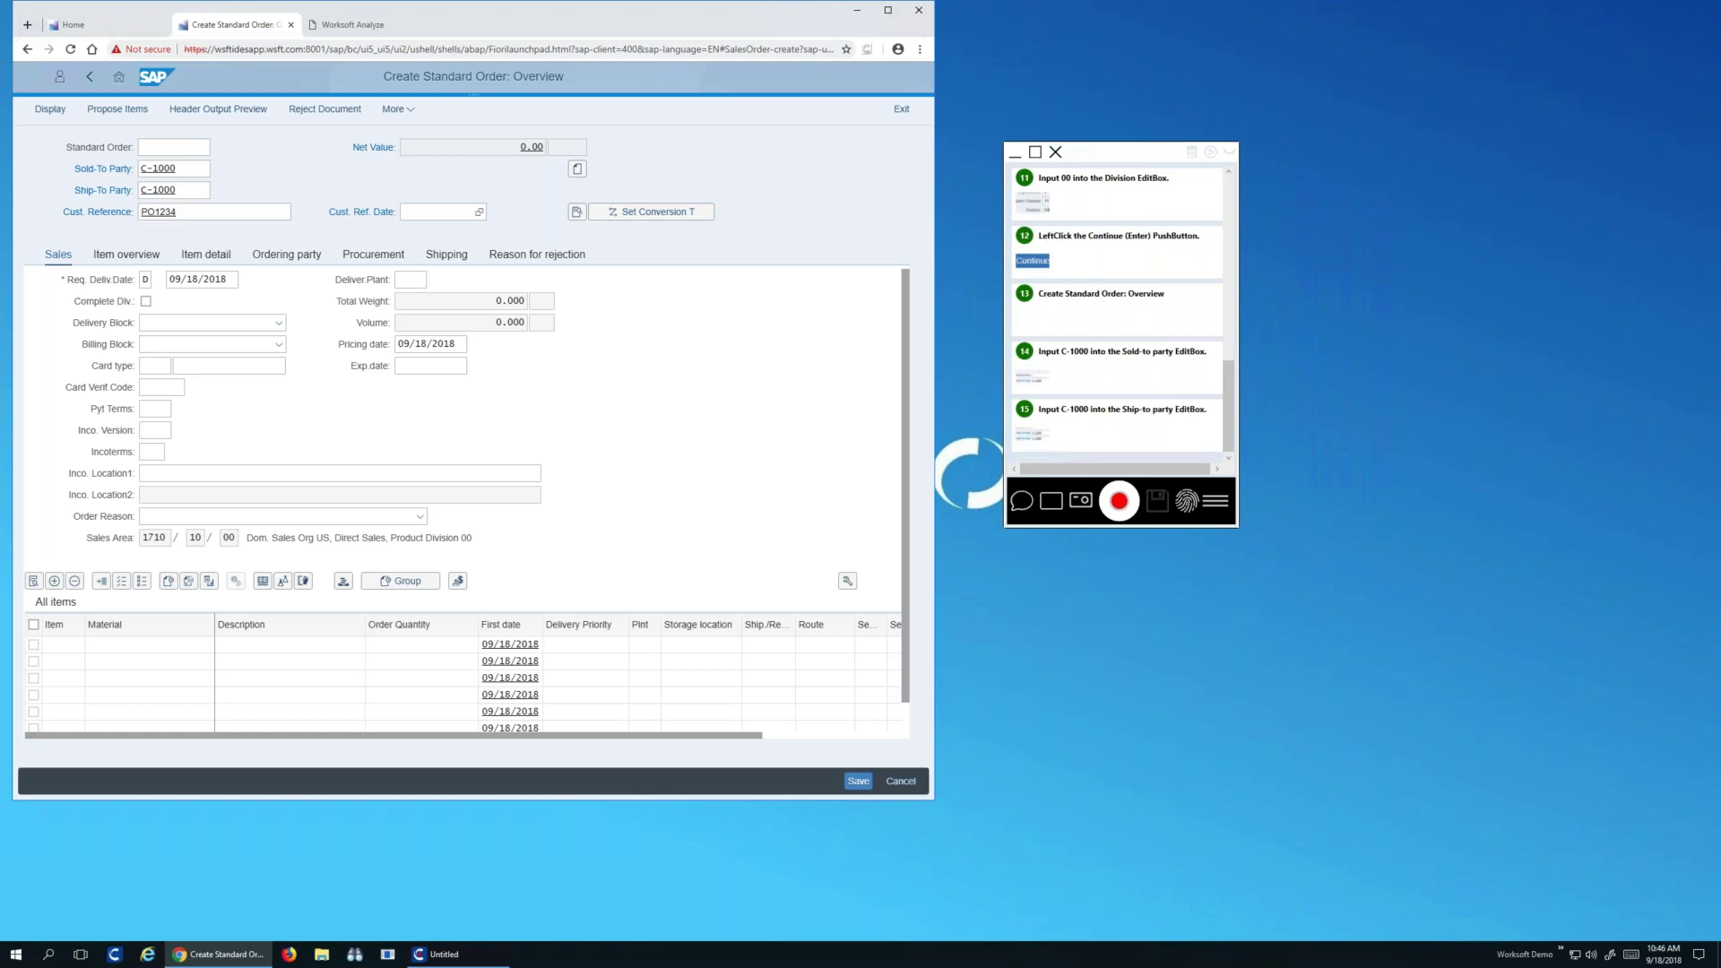
type("09/17/2018")
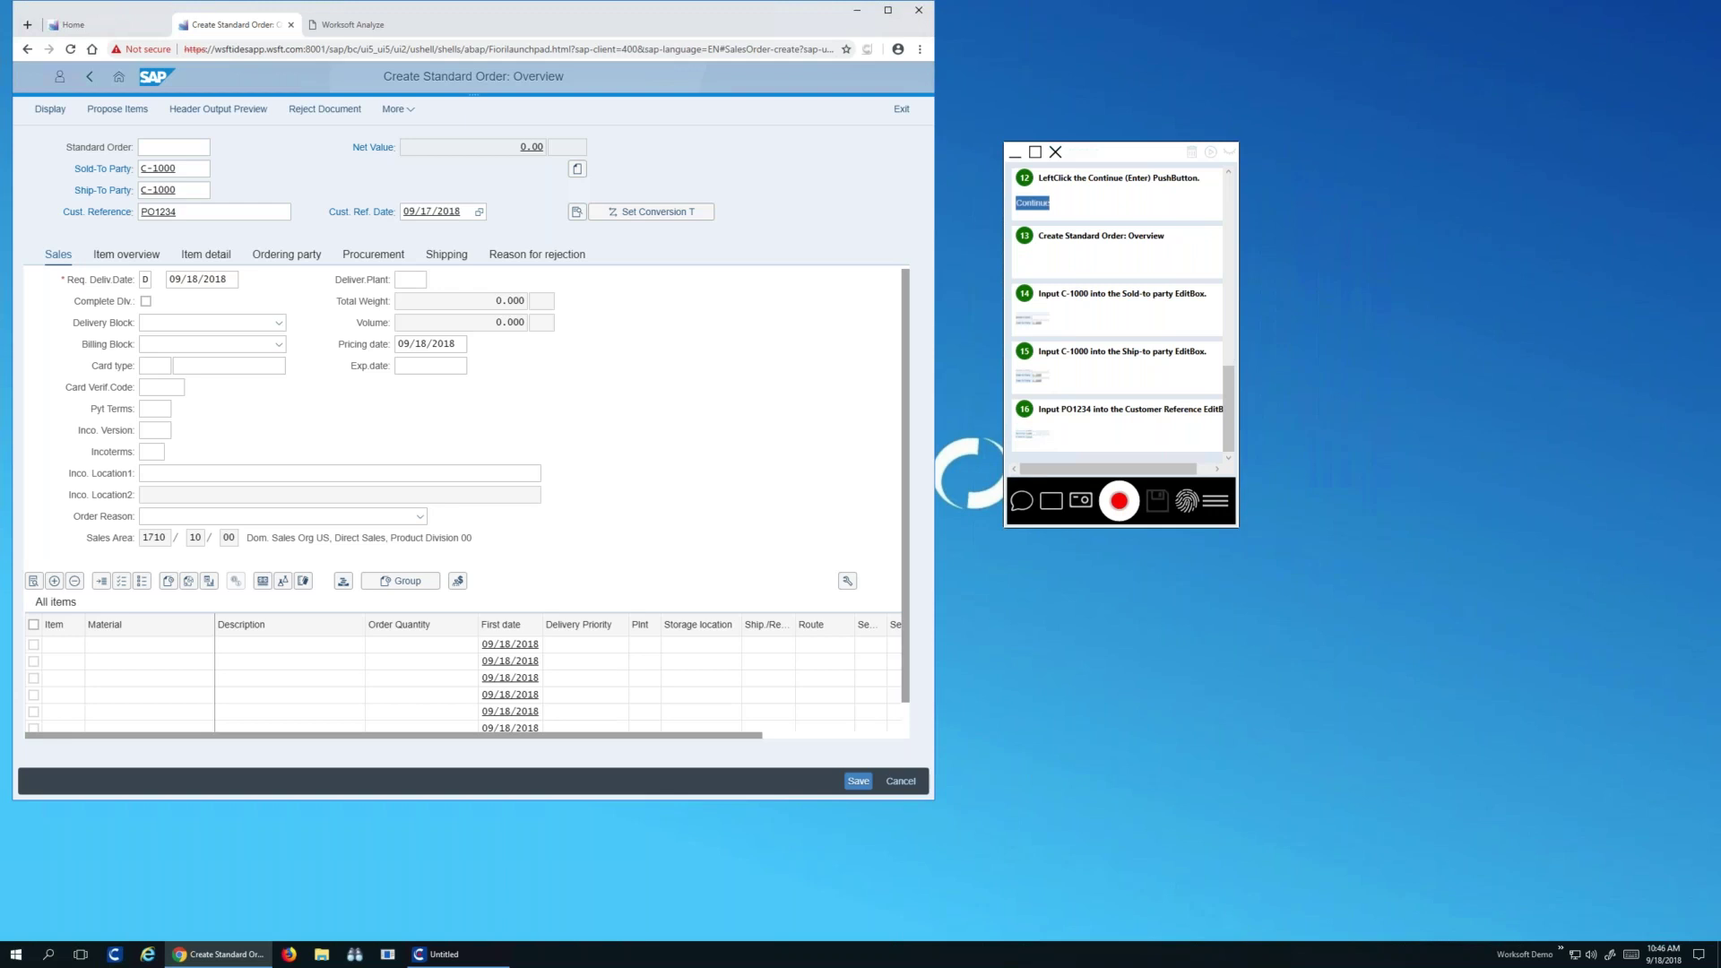
key("Return")
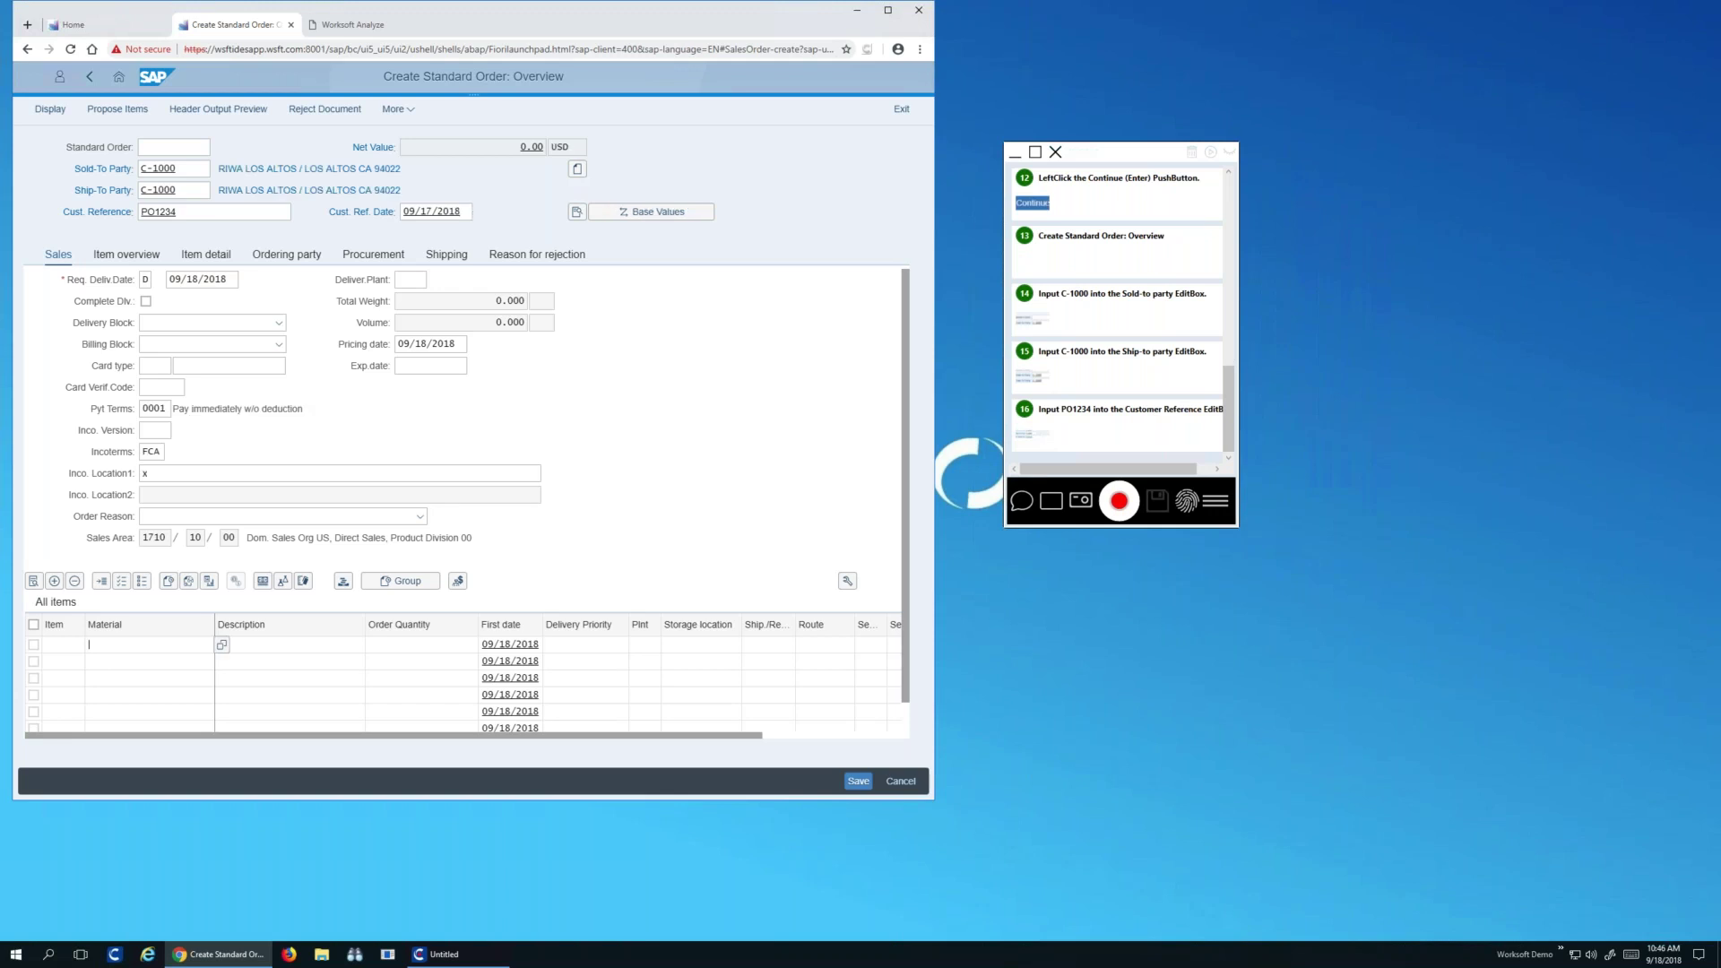
Add material TG22 with quantity 1 and save the standard order
type("TG22")
key("Tab")
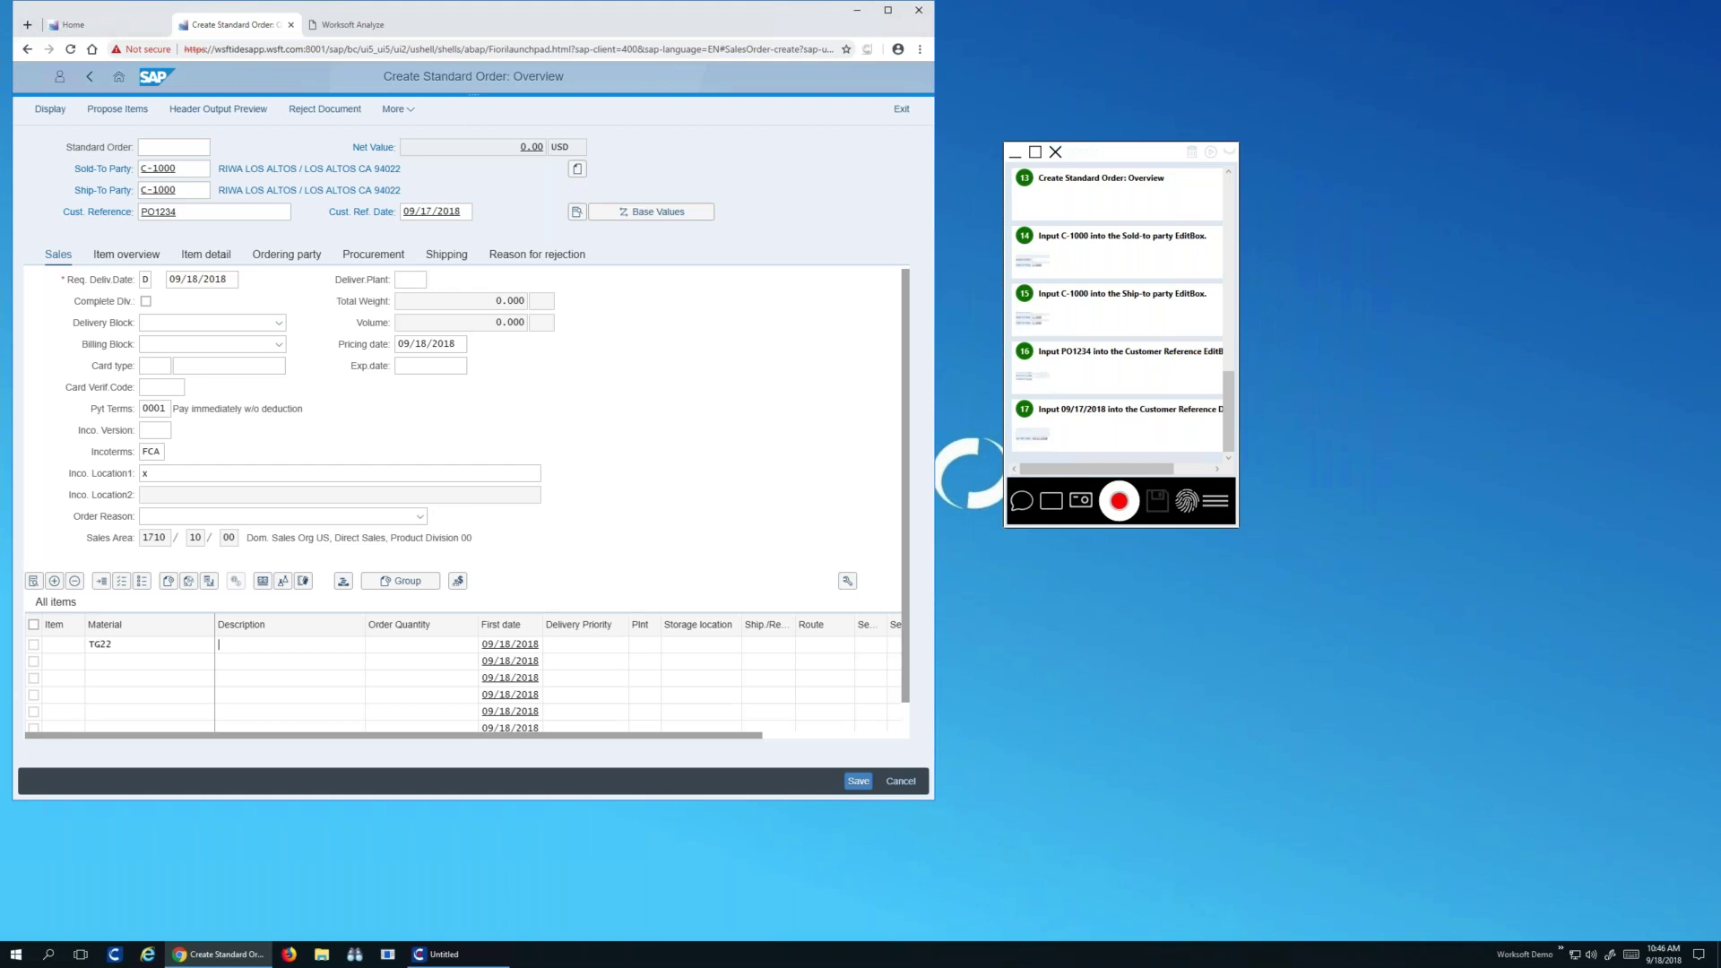
key("Tab")
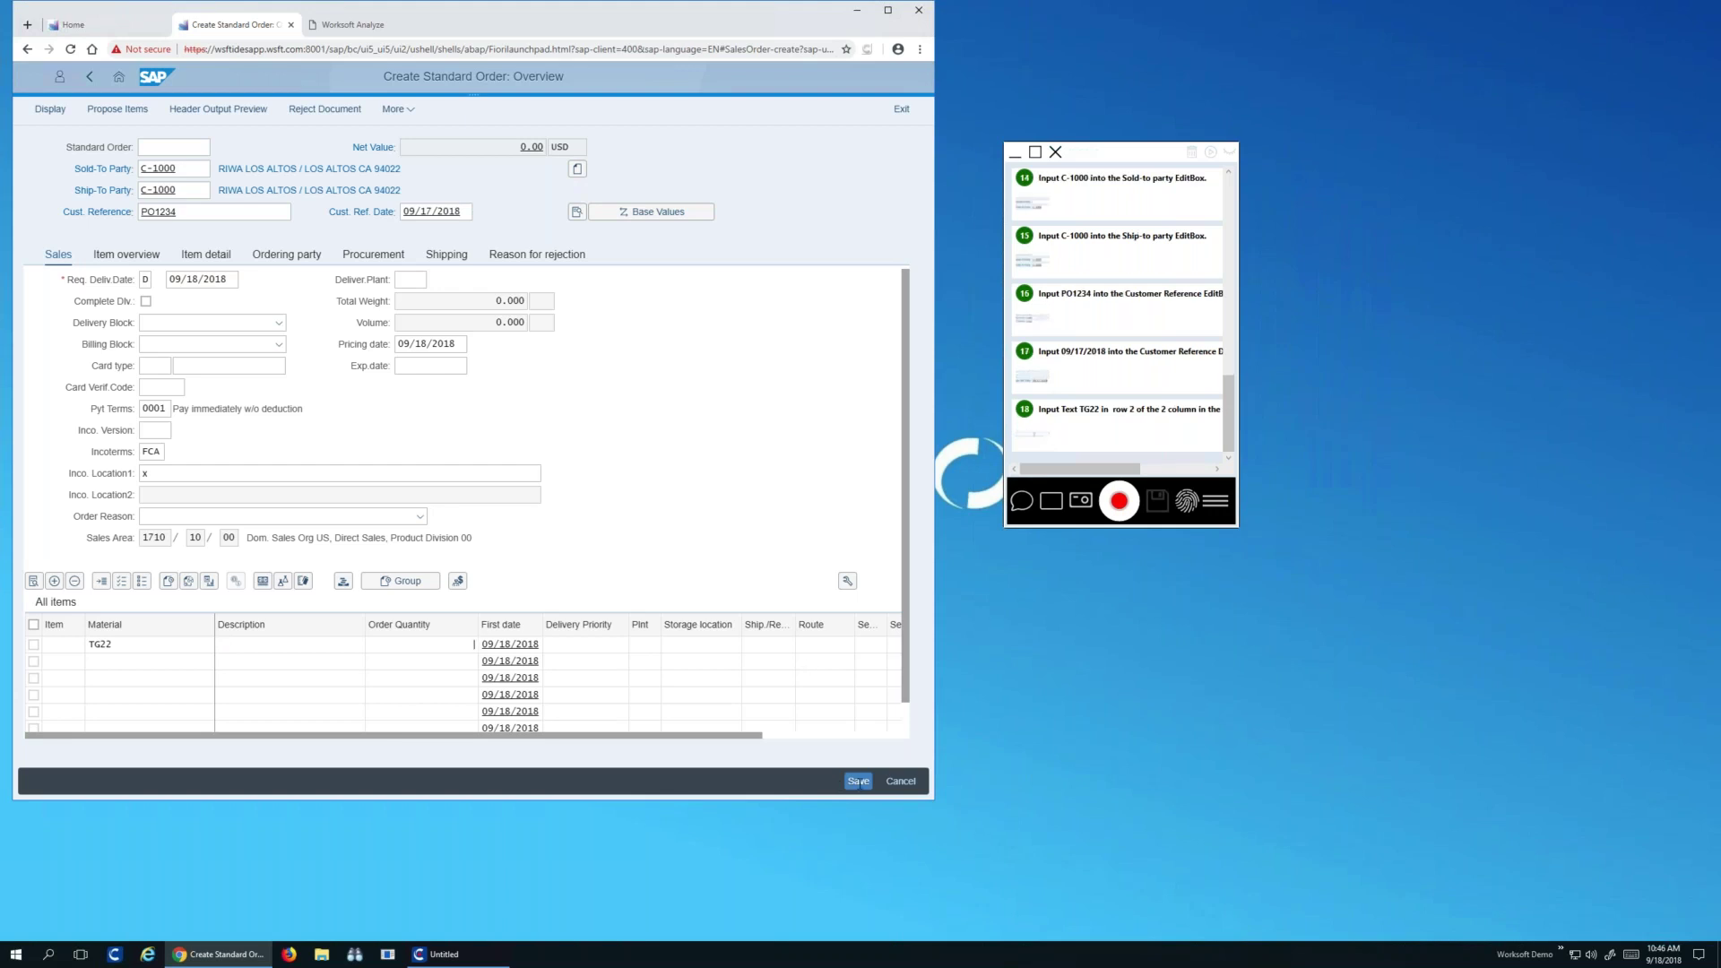
type("1")
key("Escape")
key("ctrl+s")
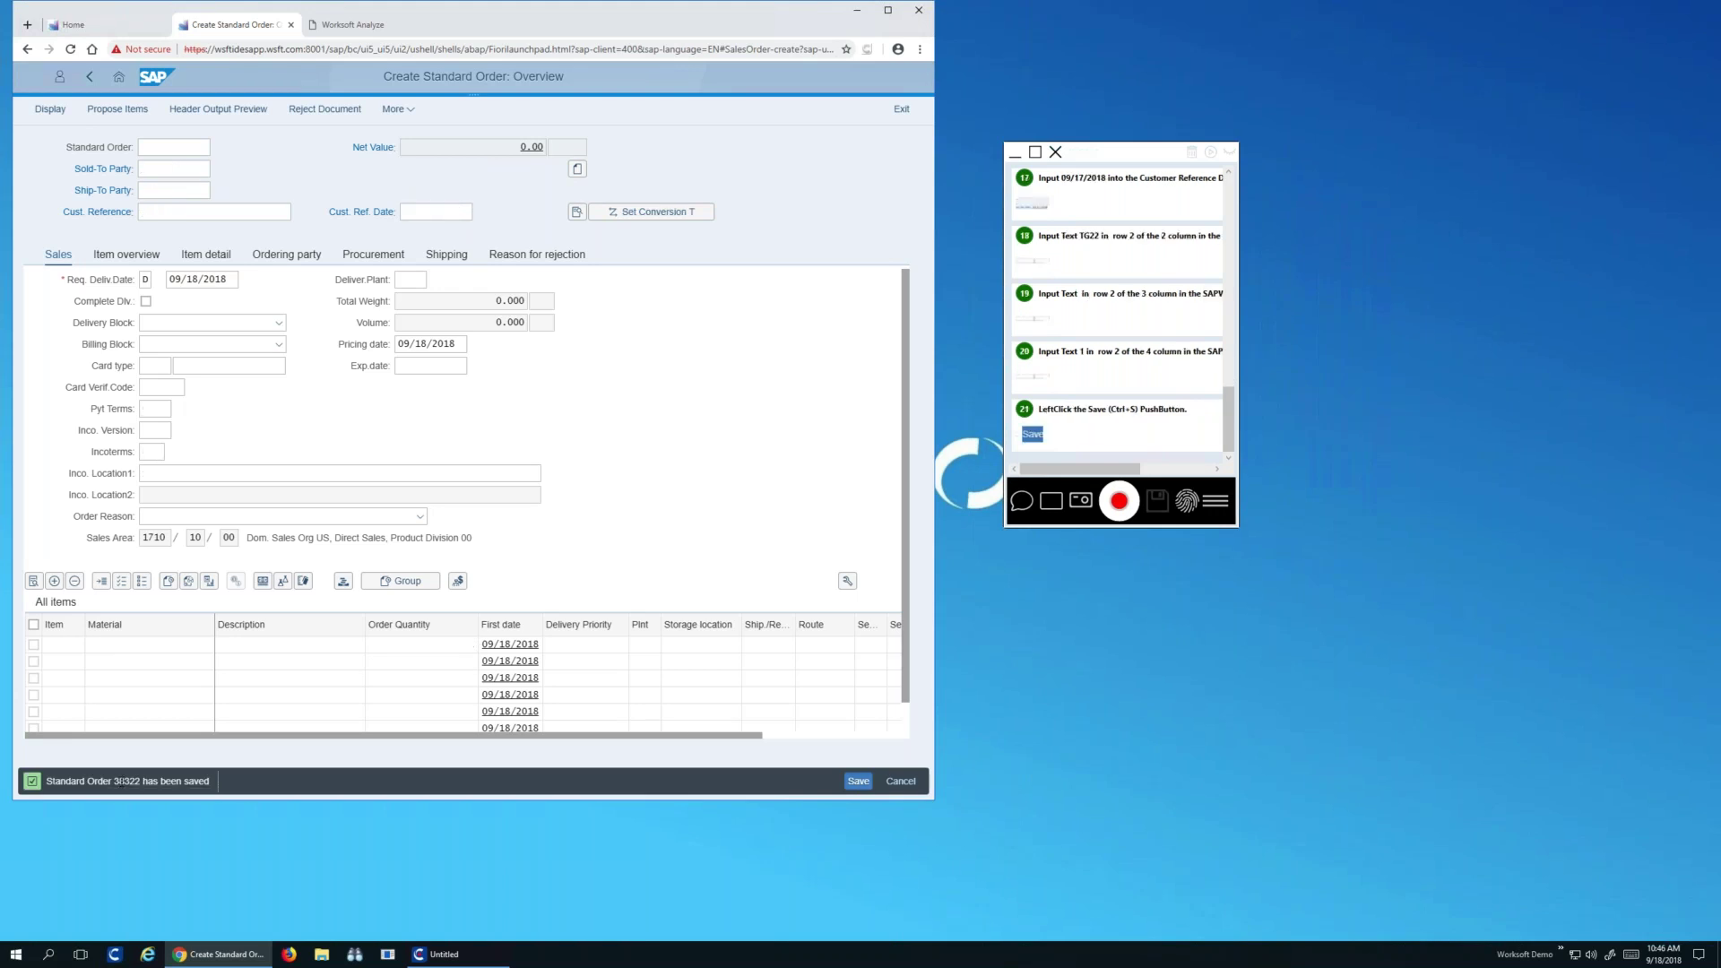
left_click(1022, 501)
Log comment 'save orer numbrer for delivery' and resume recording
type("save orer numbrer for delivery")
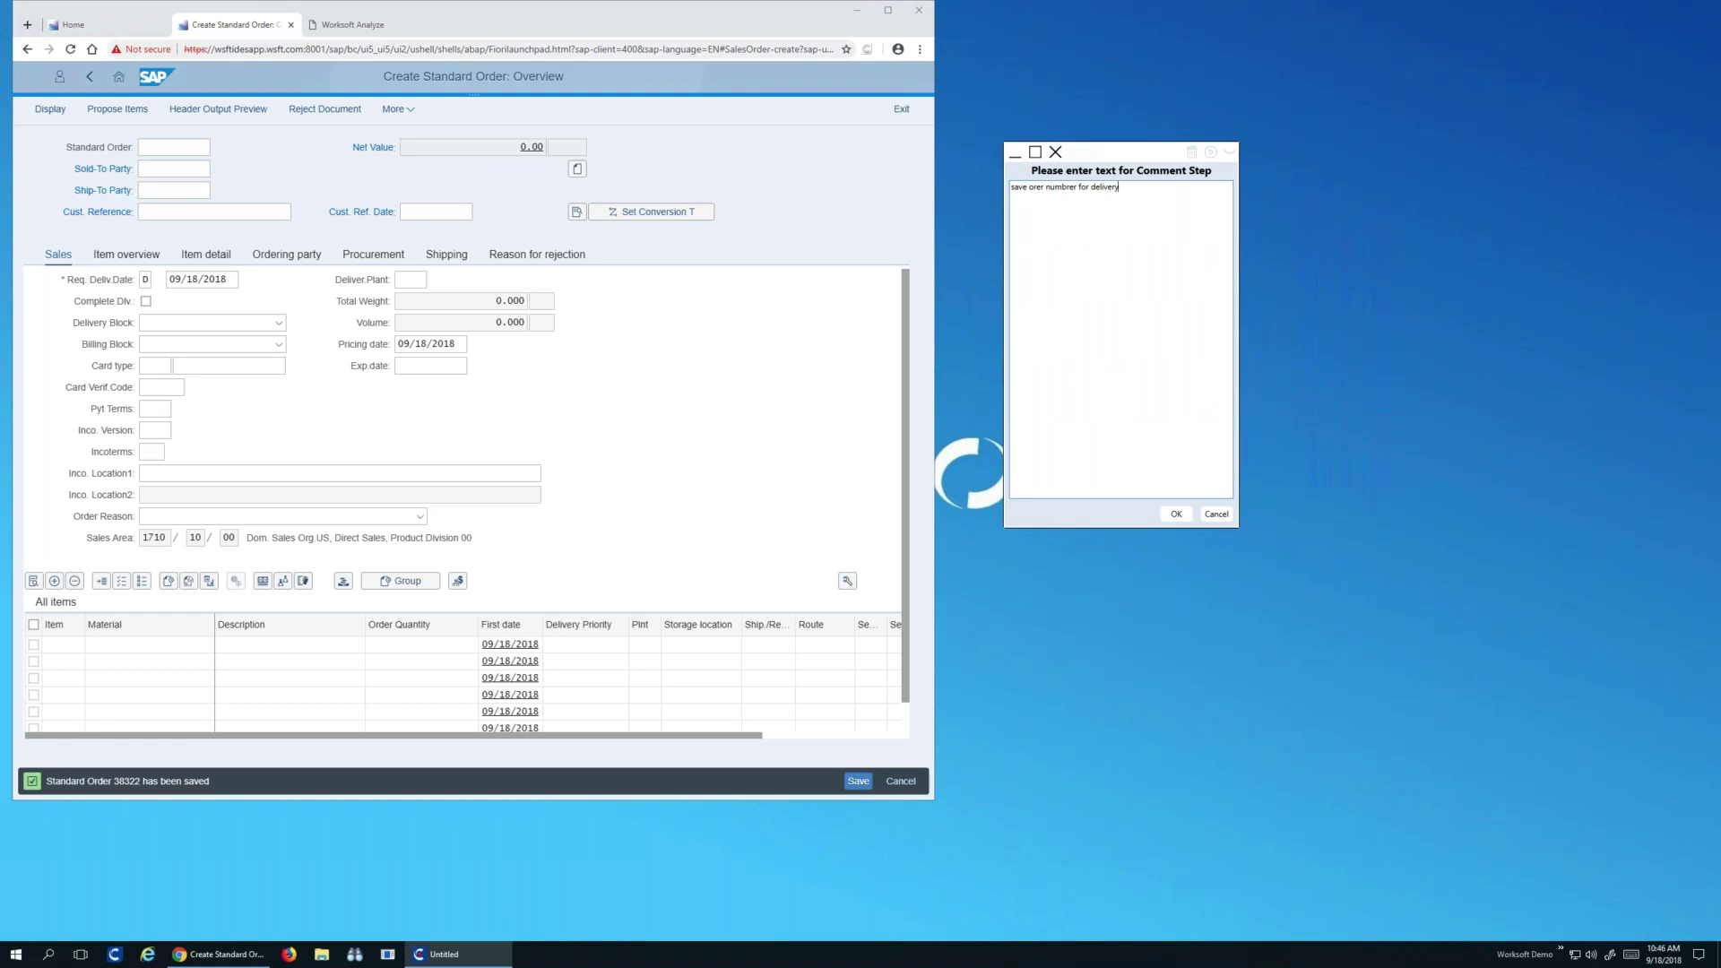
key("Return")
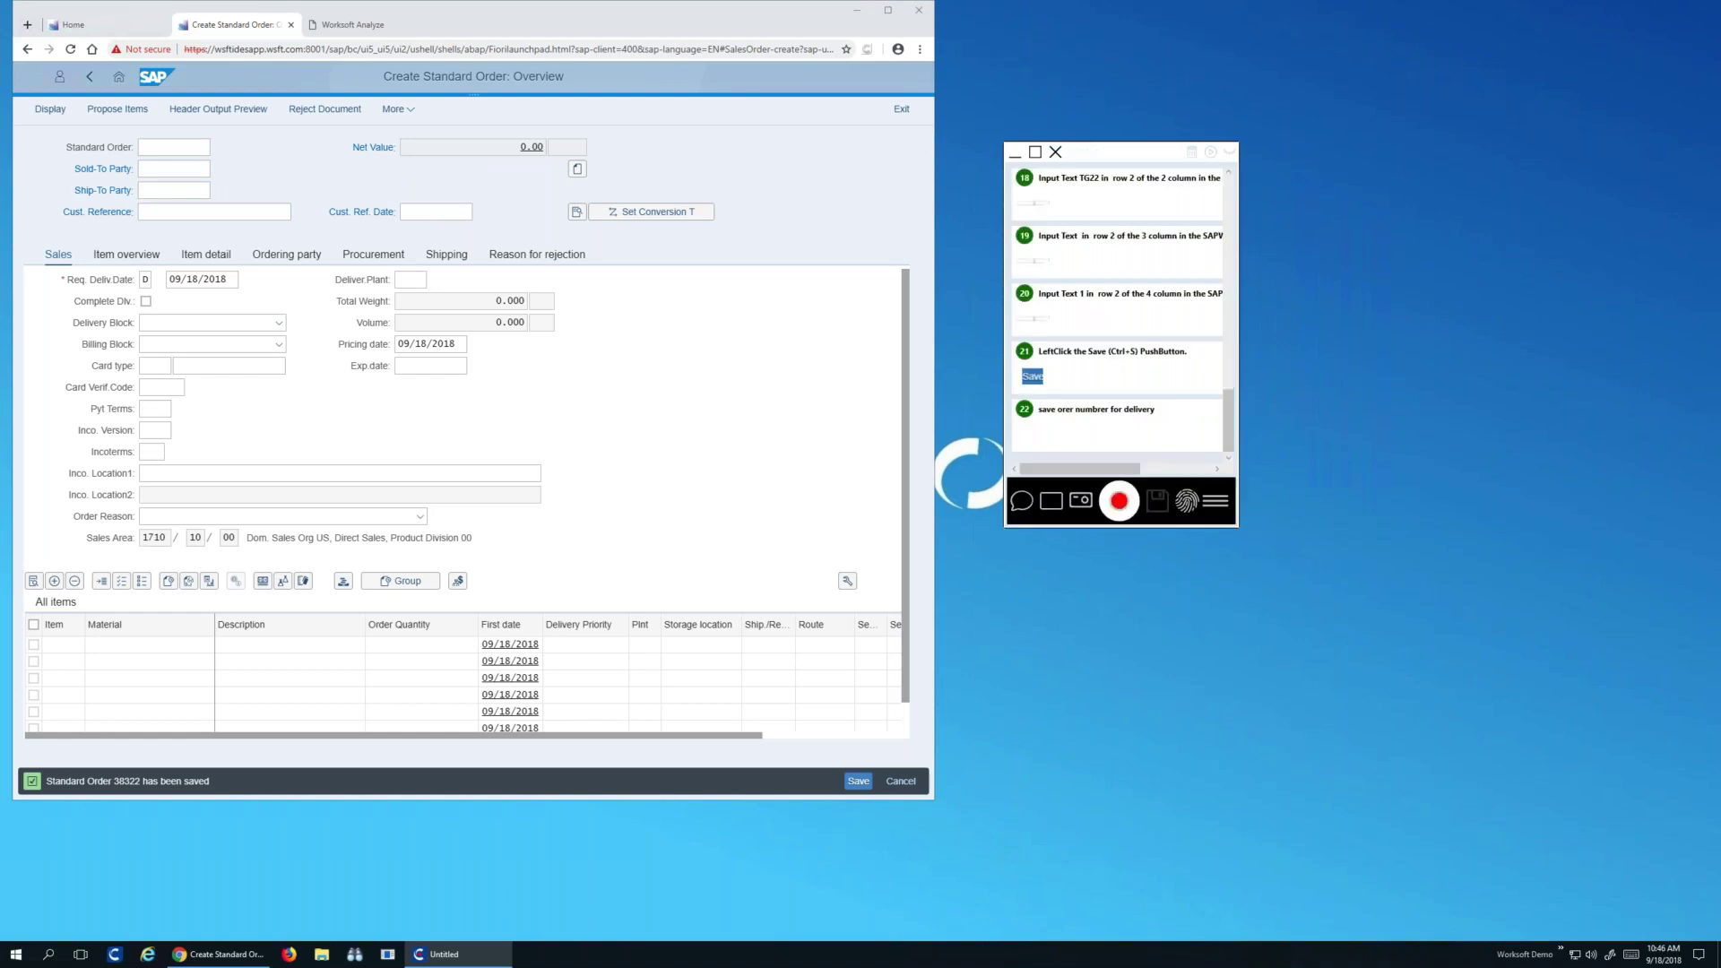
left_click(1118, 504)
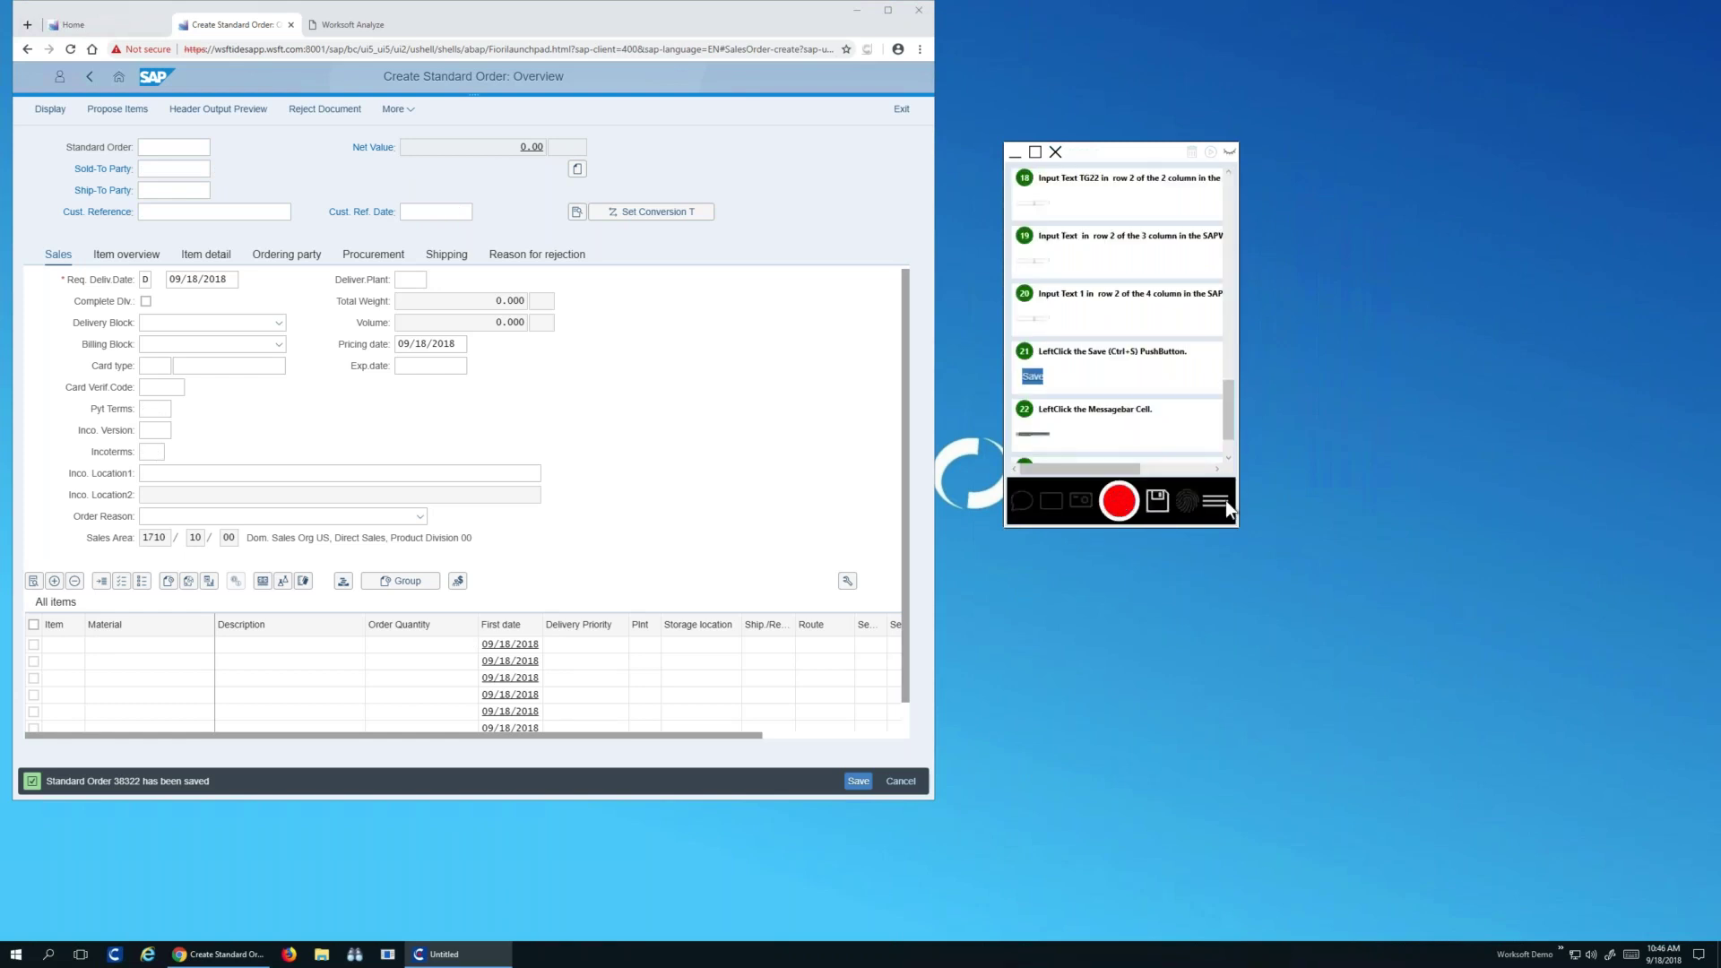
Import the capture into Worksoft Analyze with the account password and dismiss the success message
left_click(1216, 502)
left_click(1275, 525)
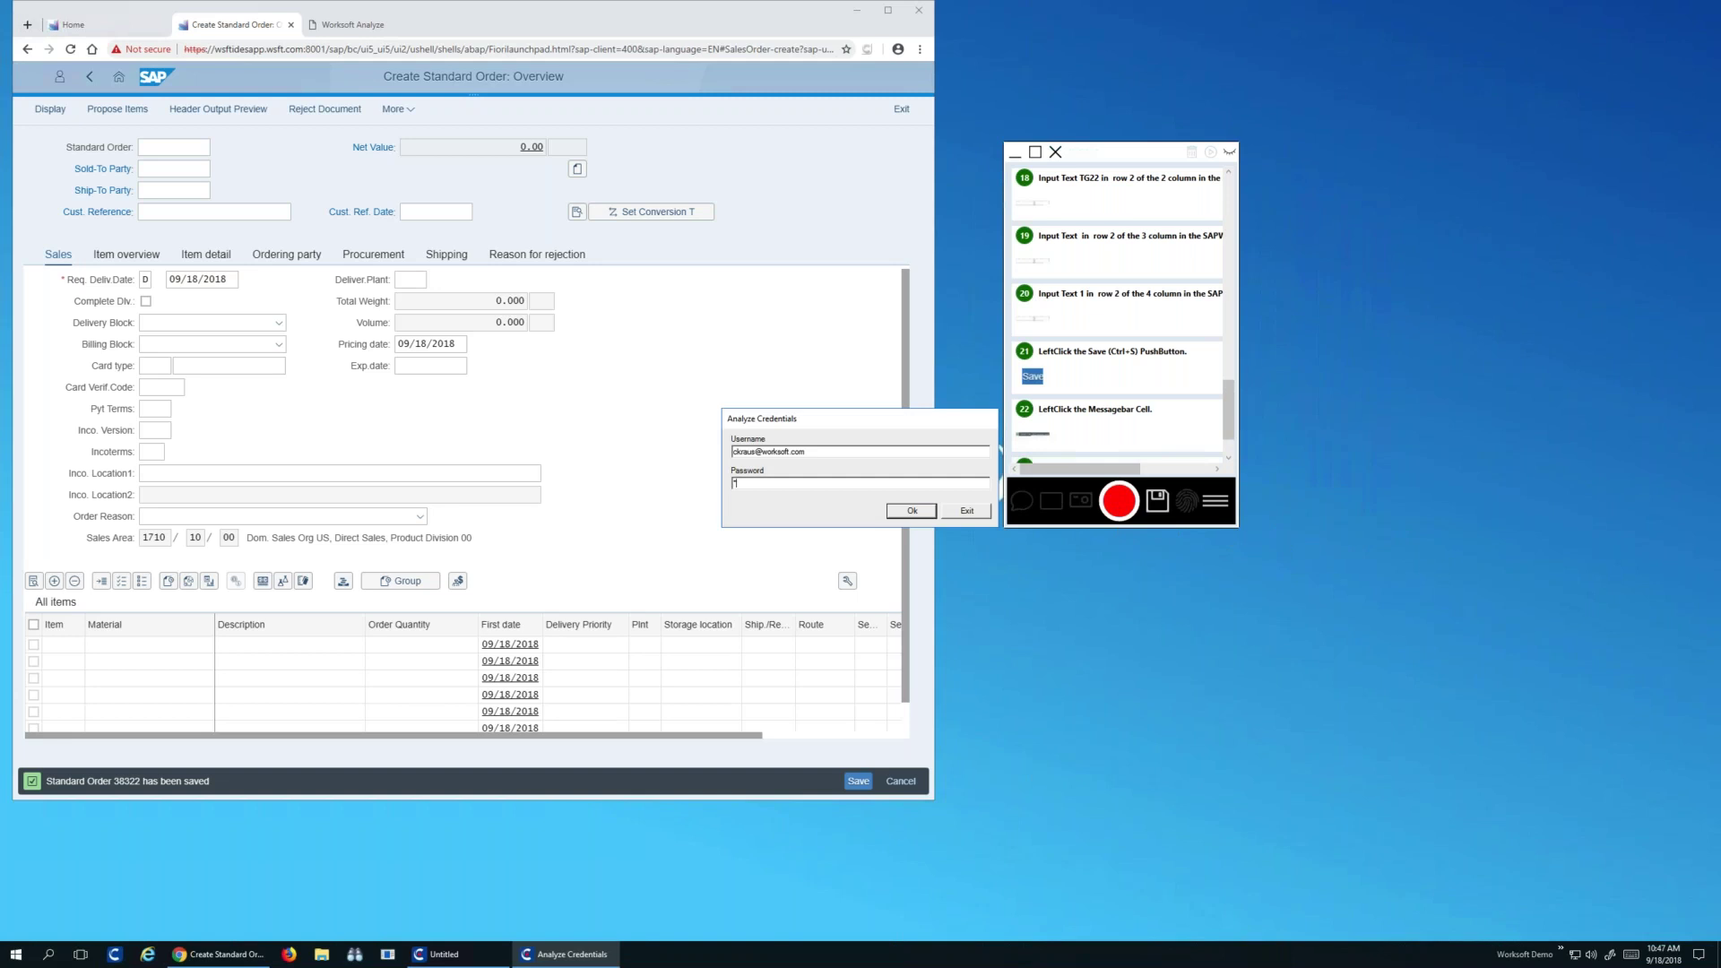
type("*********")
key("Return")
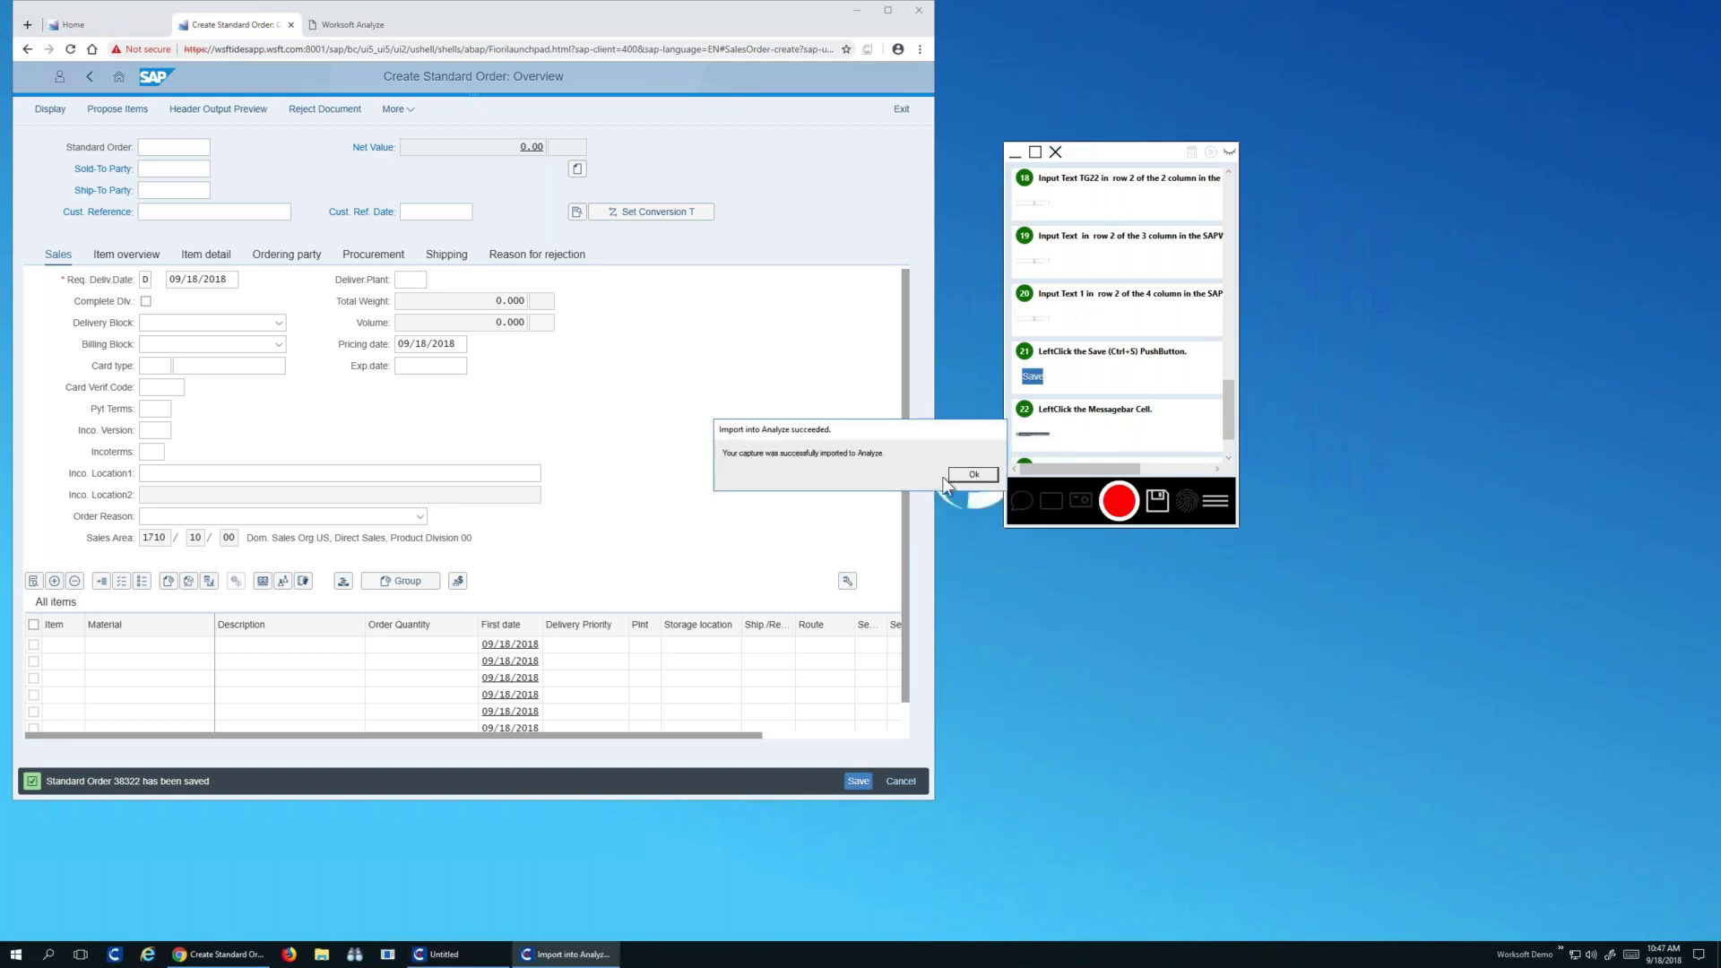
left_click(961, 478)
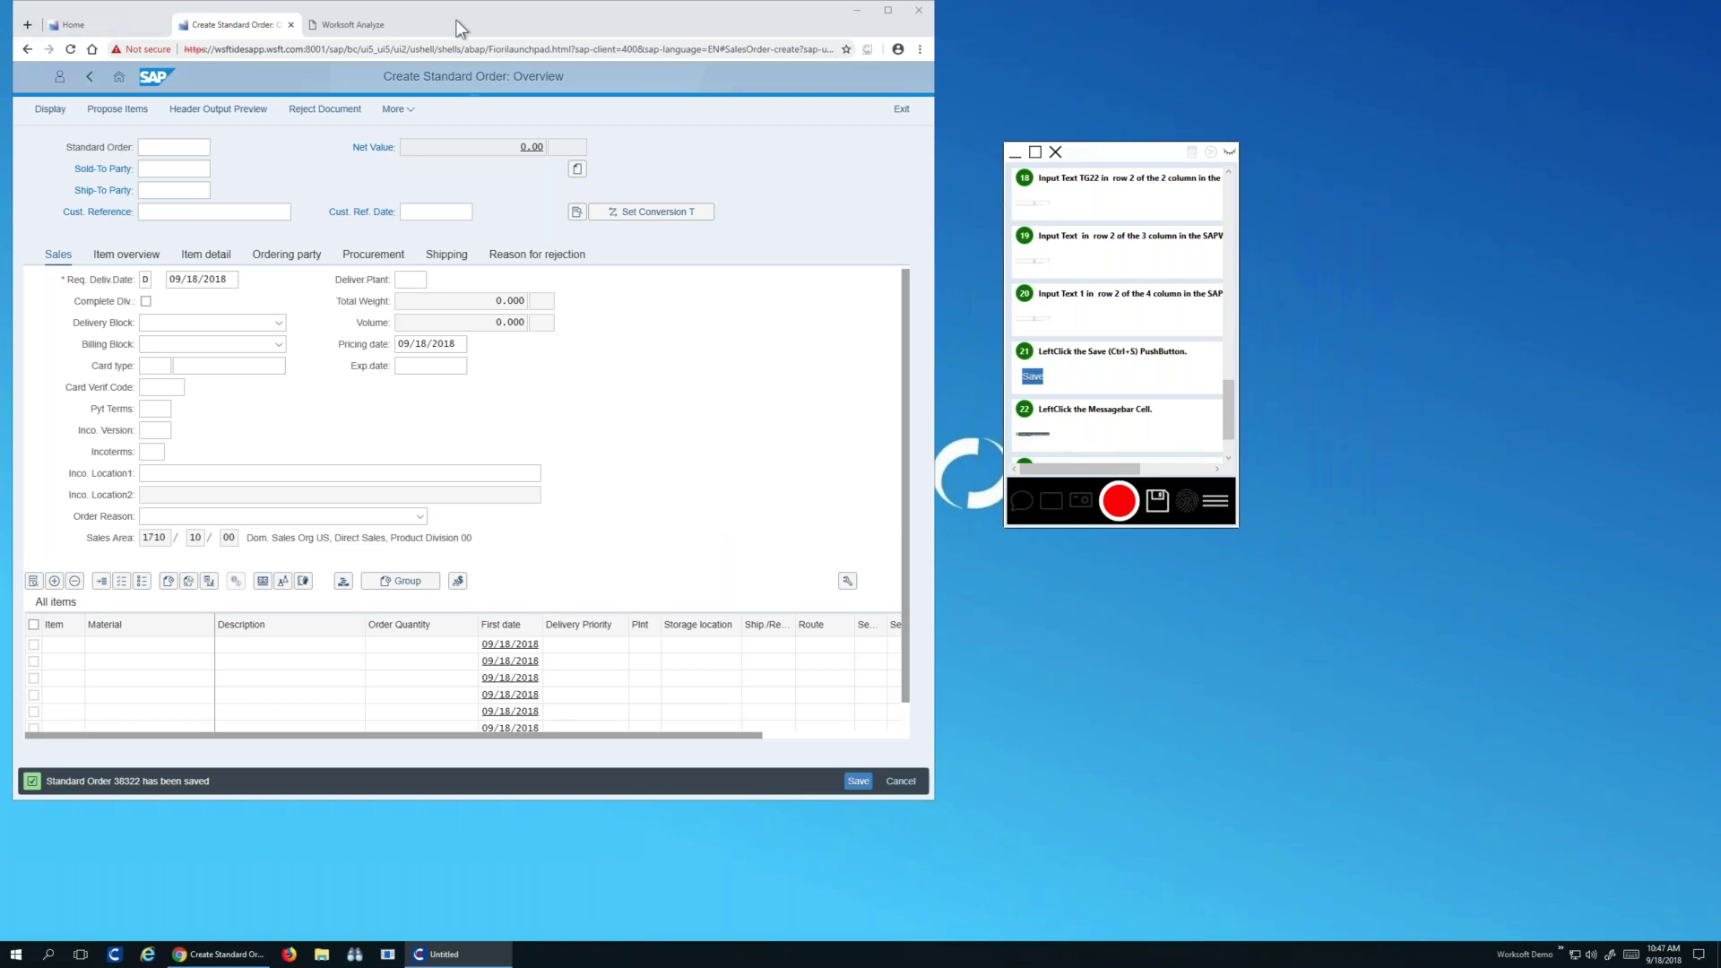
left_click(363, 25)
Sign in to Worksoft Analyze with the account e-mail and password
left_click(436, 194)
key("Tab")
type("••••••••")
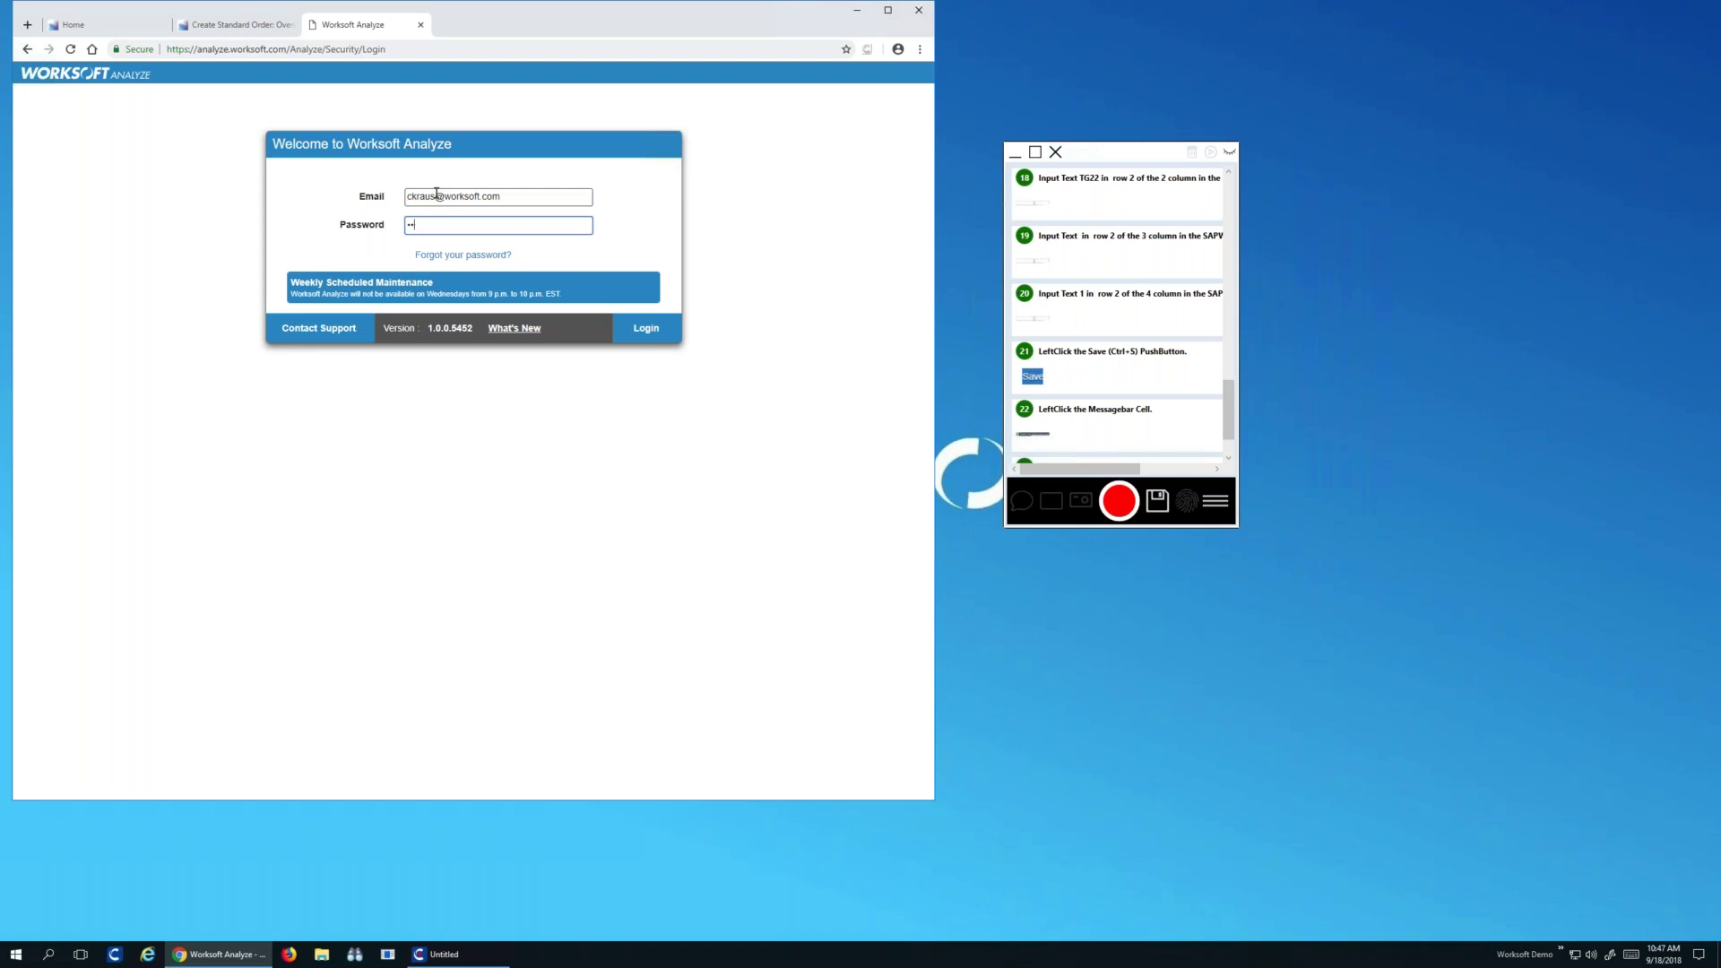
type("••••••")
key("Return")
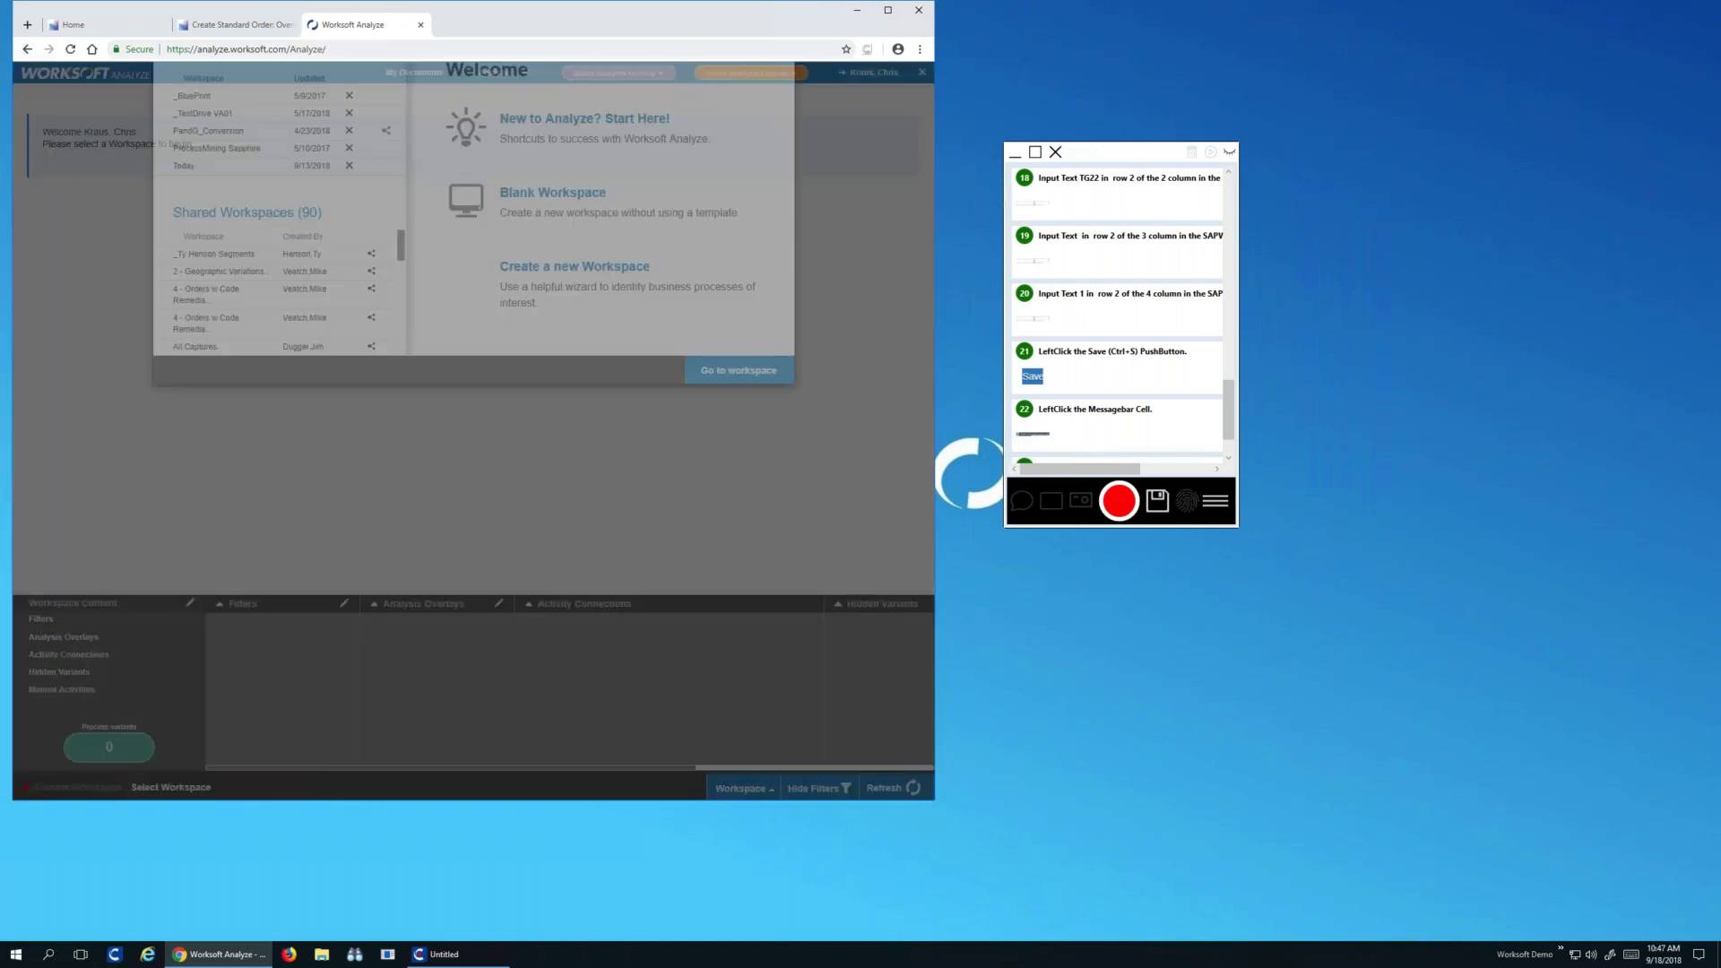
Download the TEST BIKE PARTS documentation PDF from My Documents and open it
left_click(775, 95)
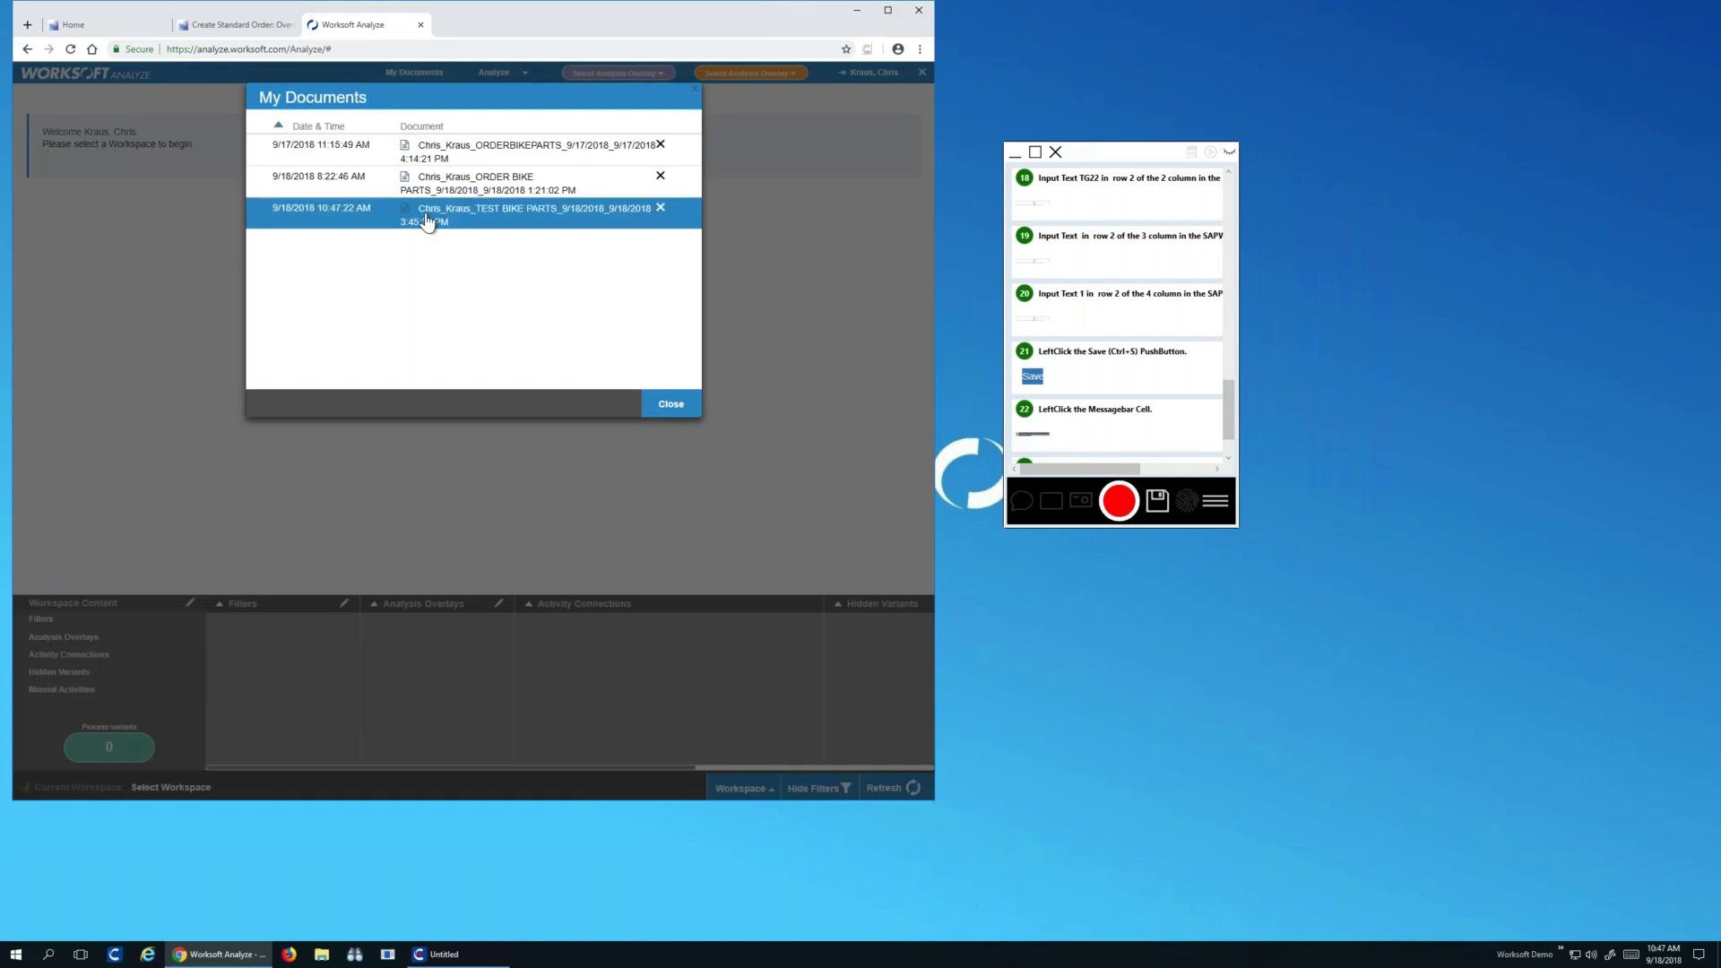
left_click(300, 215)
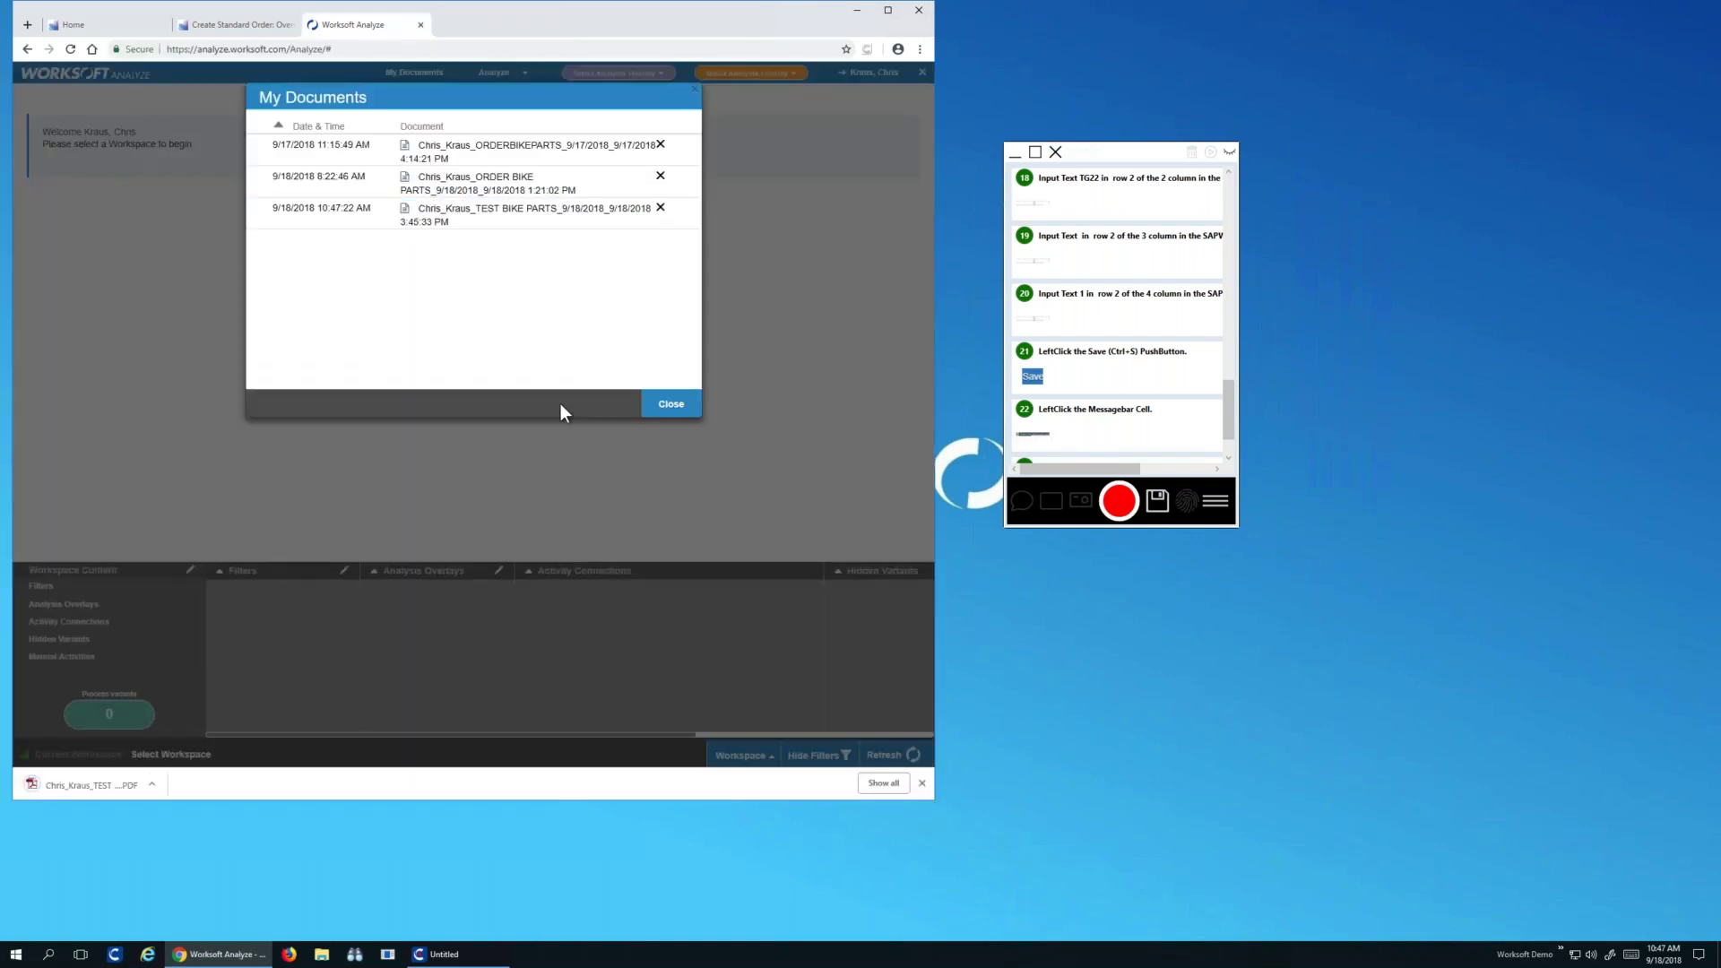
left_click(94, 782)
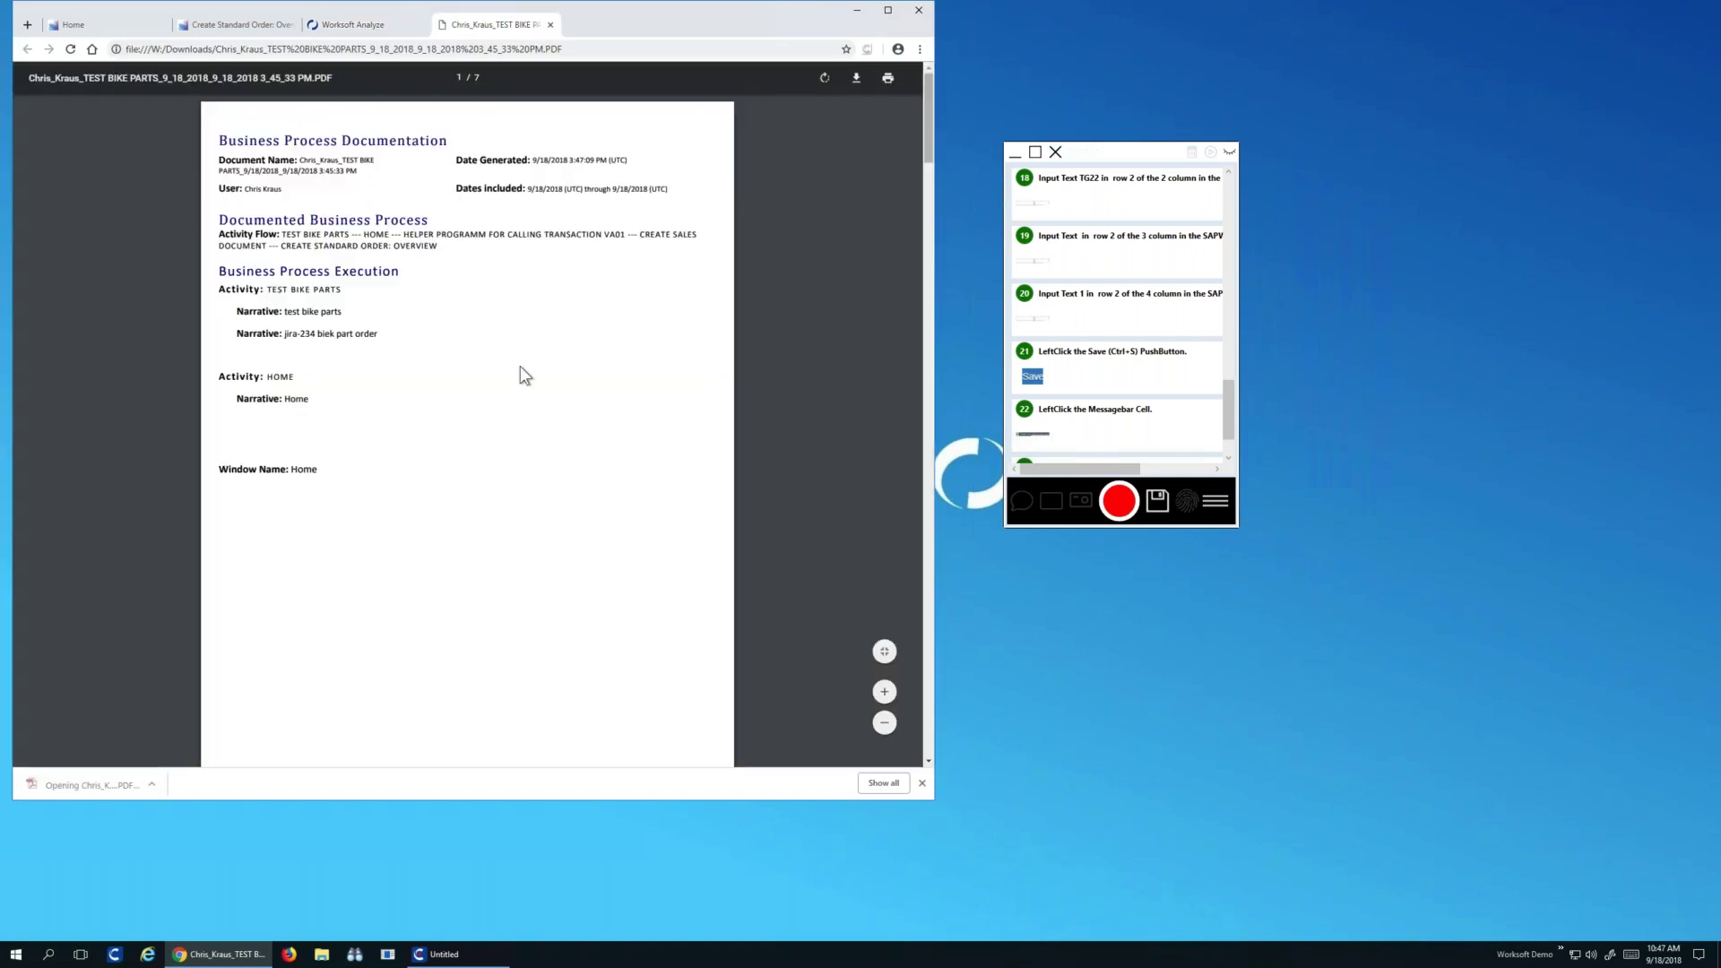
Review the PDF pages, selecting 'Input 10 into' and 'Input 00 into', then return to Analyze
scroll(520, 366, "down", 8)
scroll(428, 400, "down", 10)
scroll(427, 402, "down", 11)
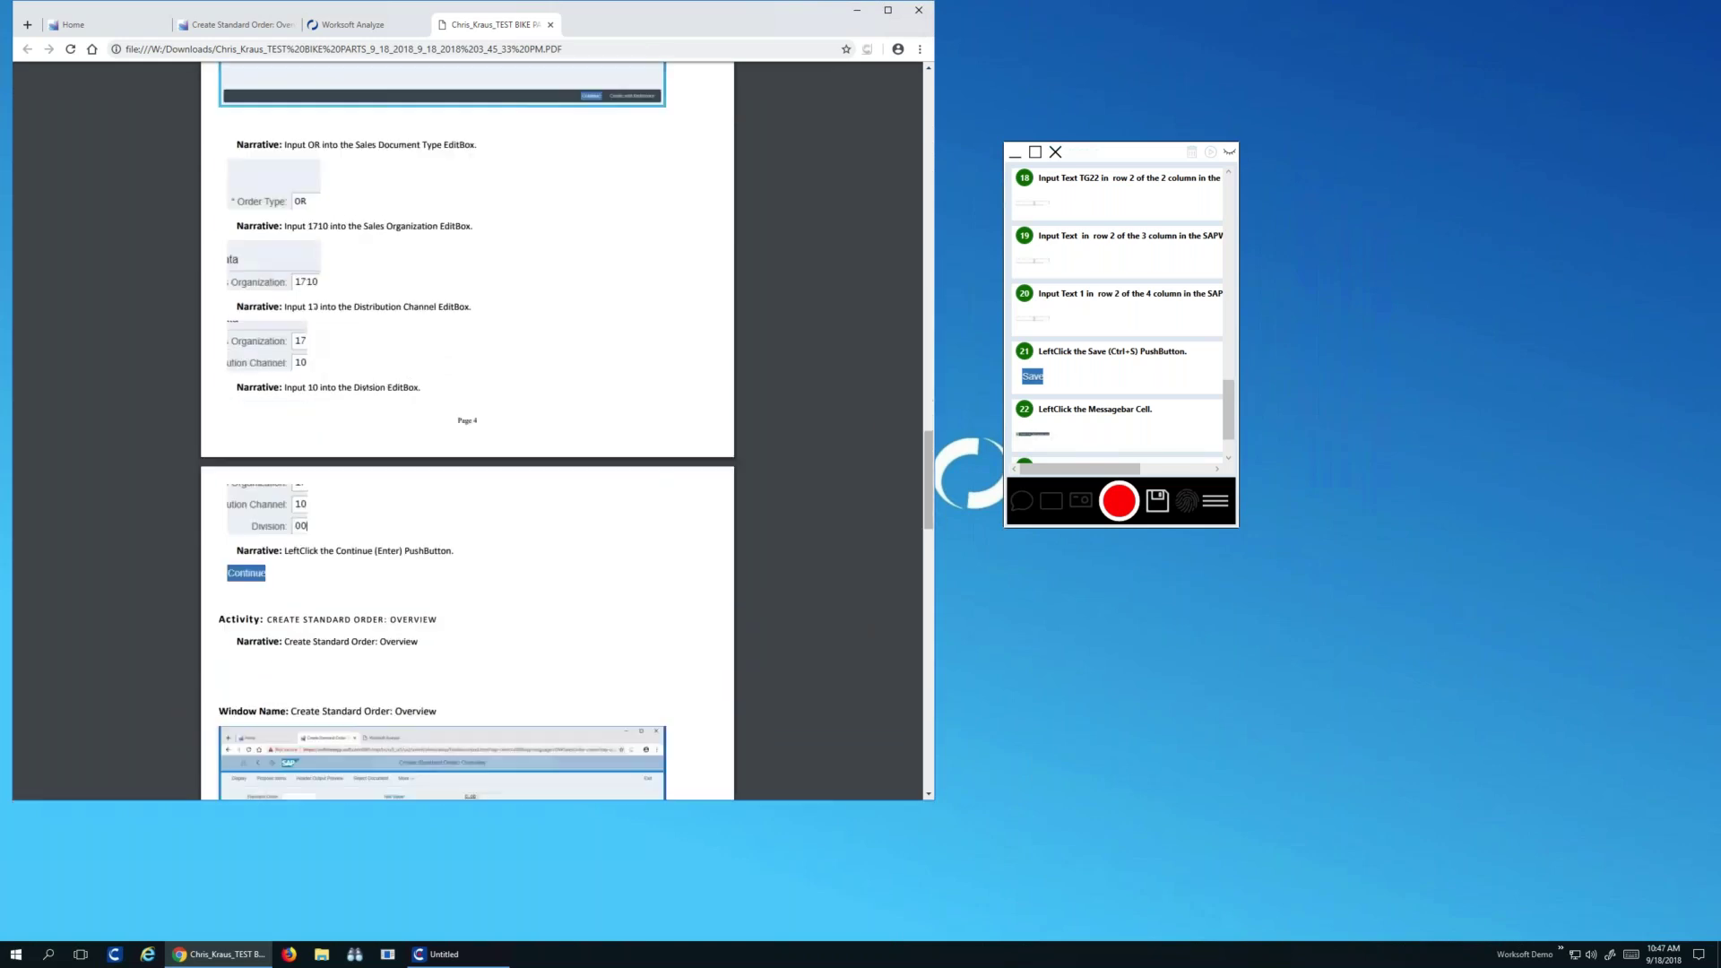
left_click_drag(285, 298, 336, 298)
left_click_drag(285, 379, 338, 380)
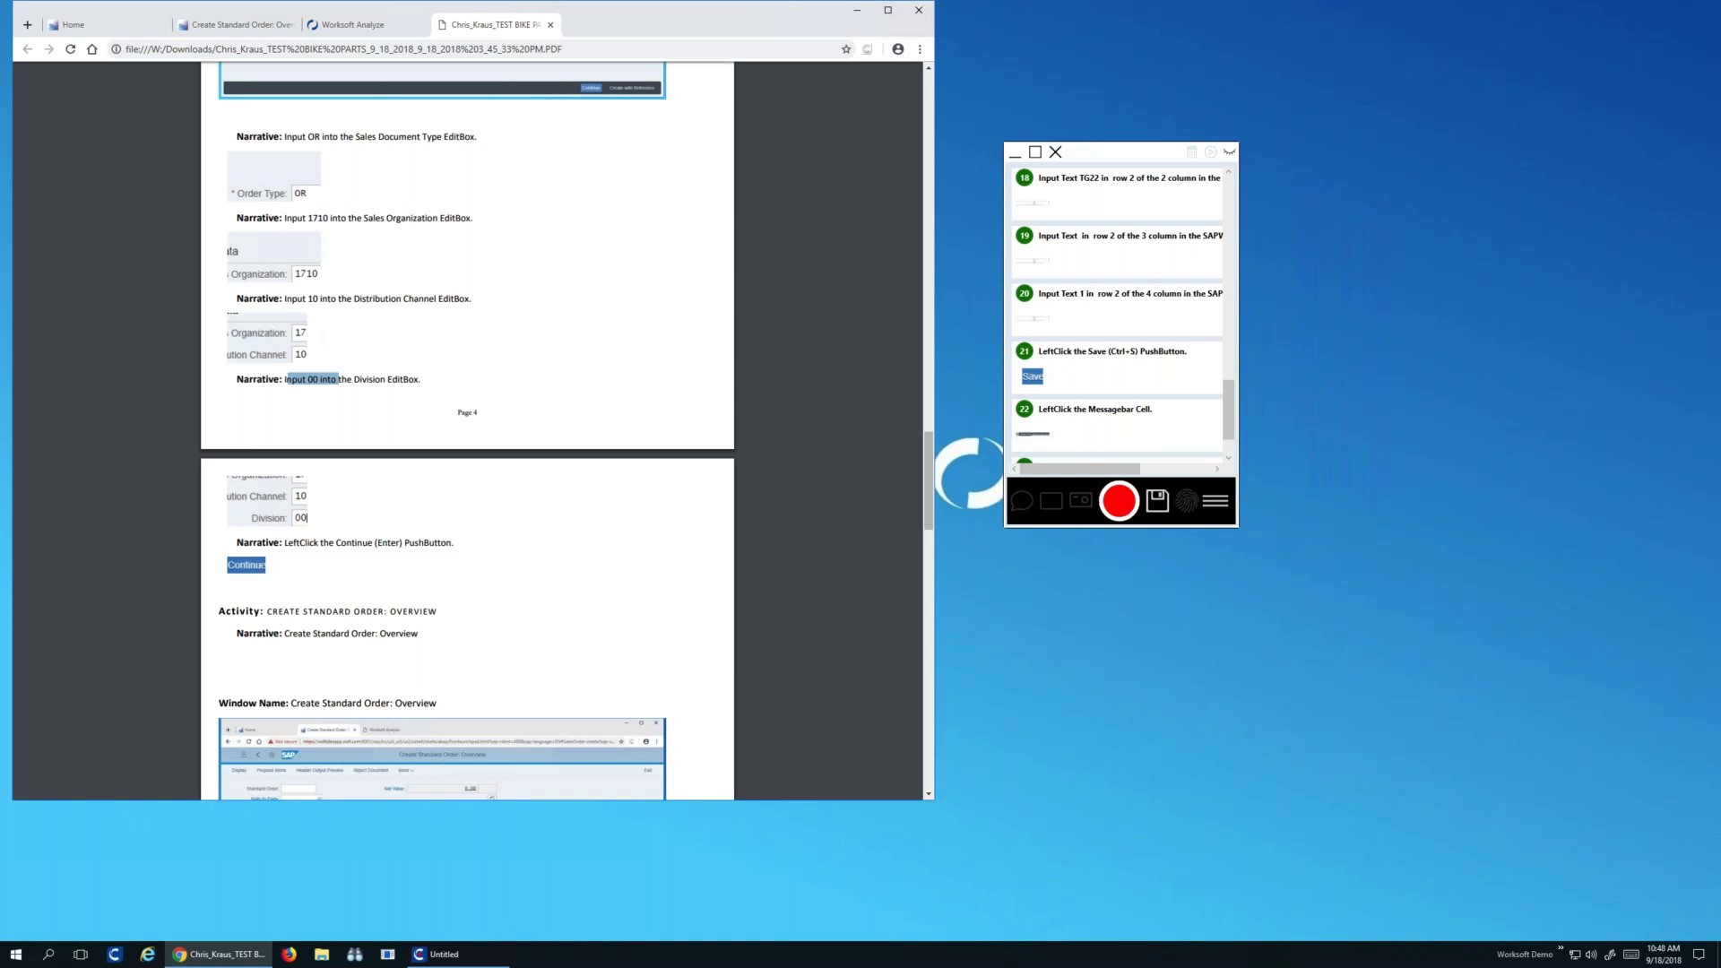
scroll(496, 717, "down", 20)
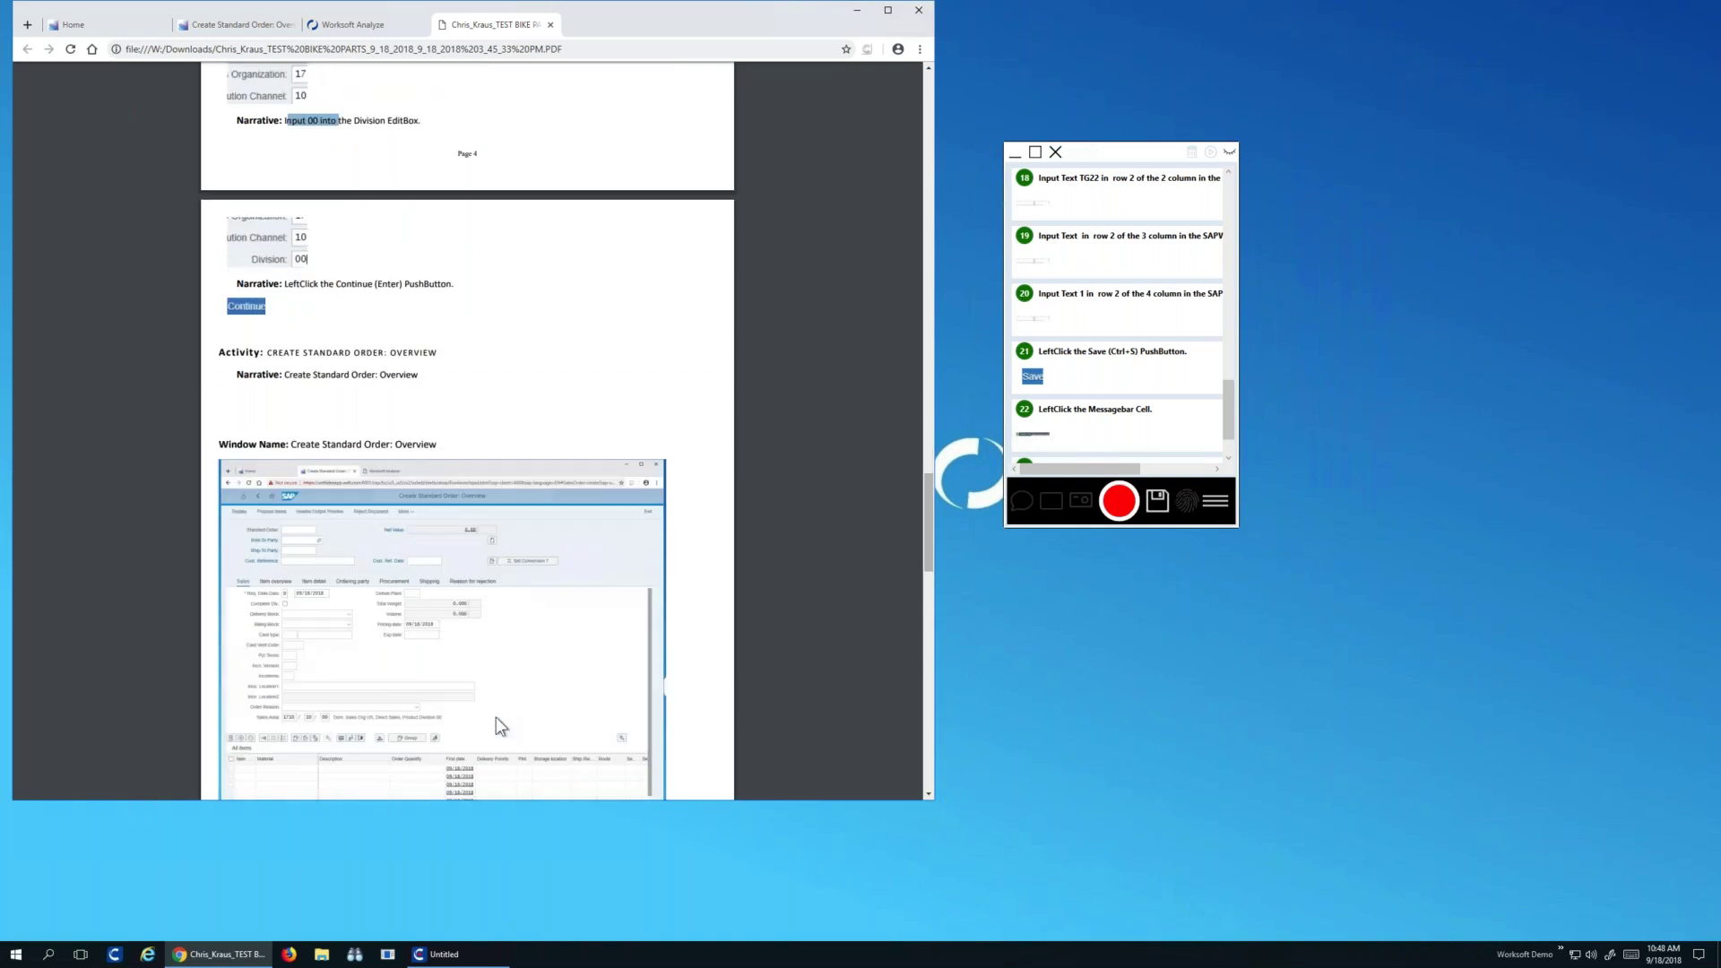
scroll(497, 717, "down", 2)
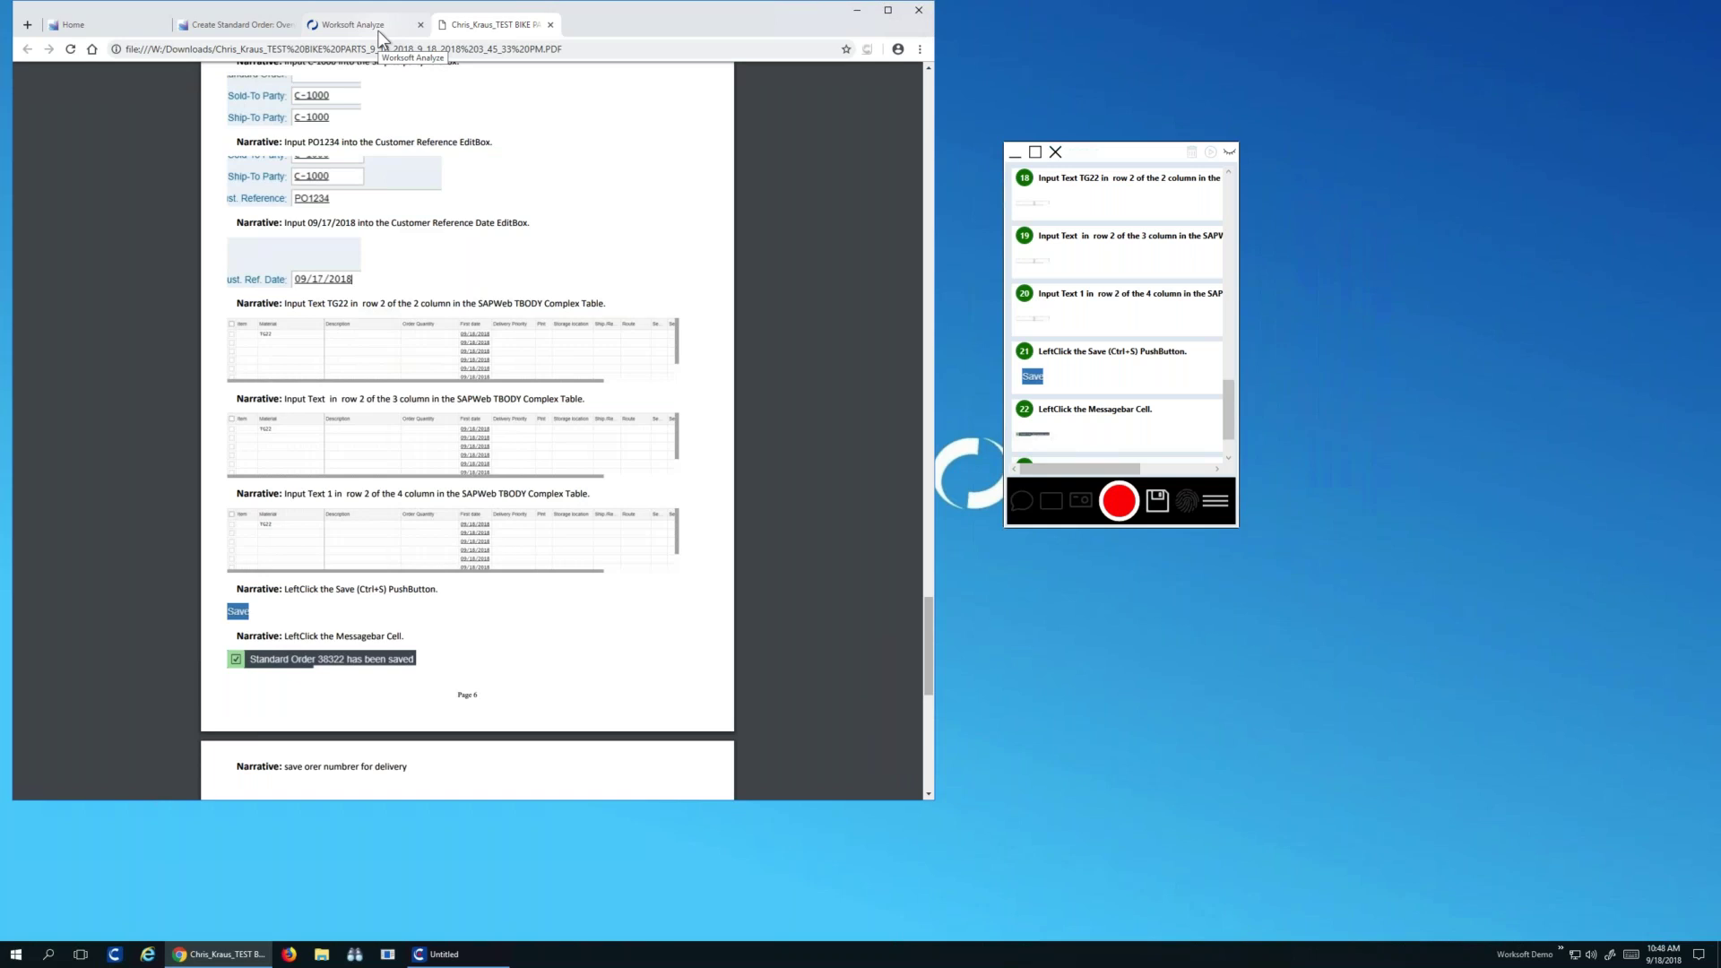
left_click(362, 24)
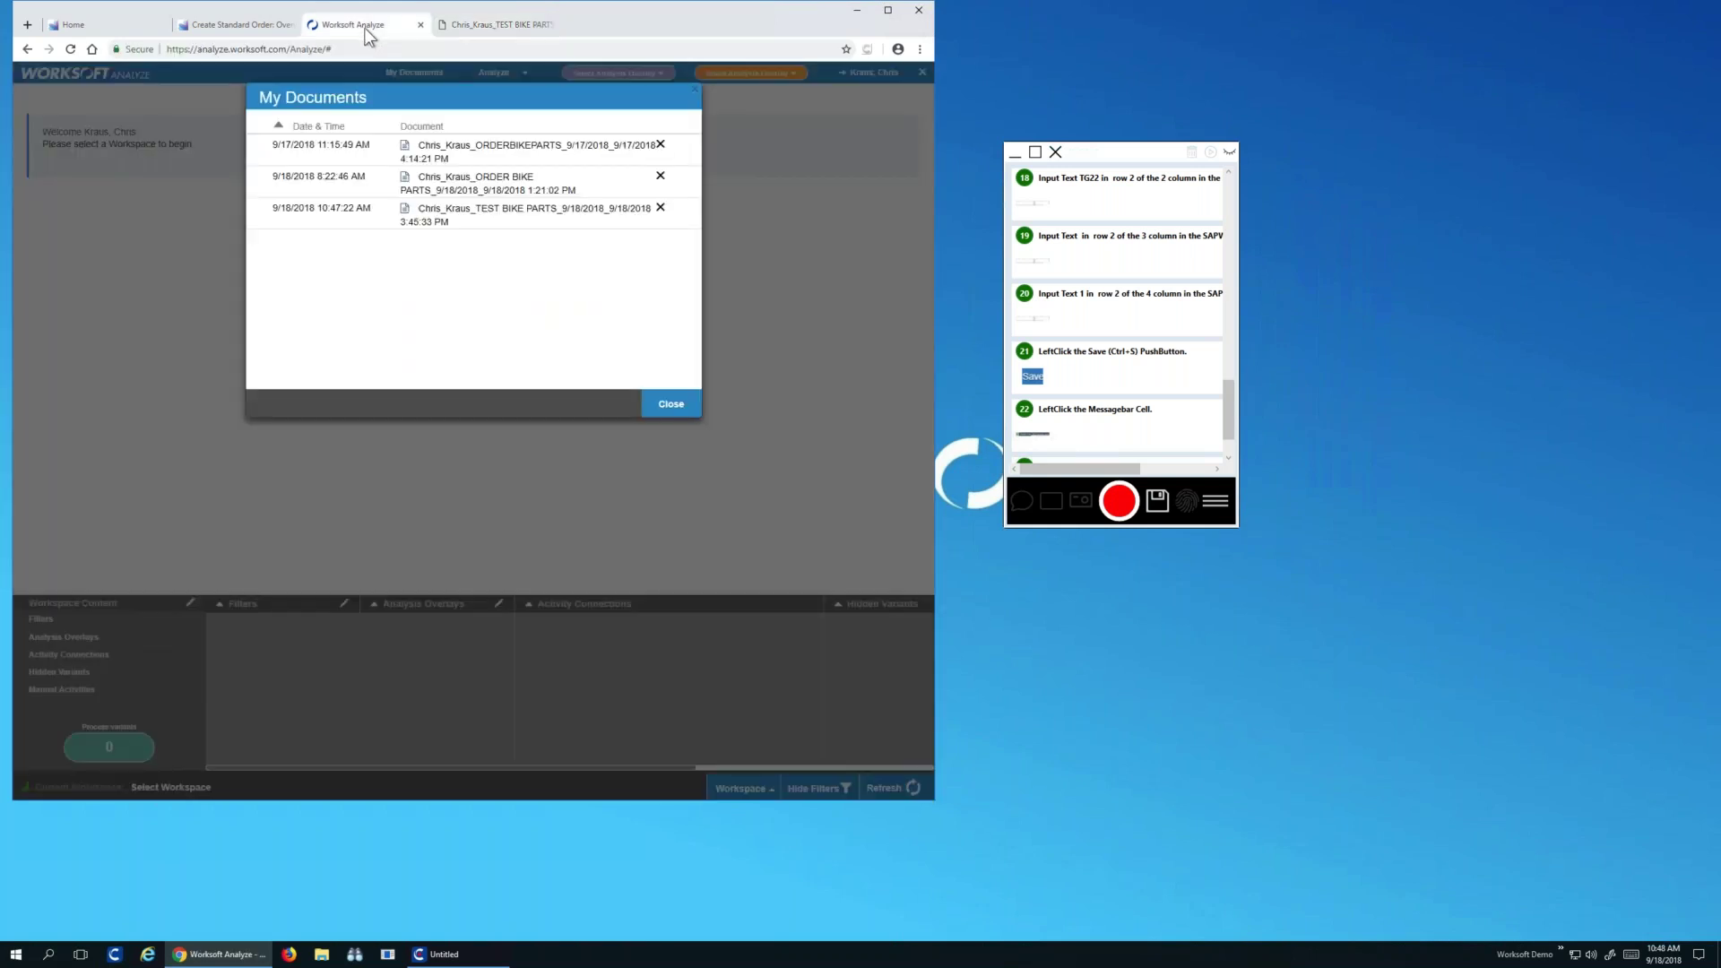
Close My Documents and choose List Captures from the Analyze menu
left_click(695, 89)
left_click(525, 77)
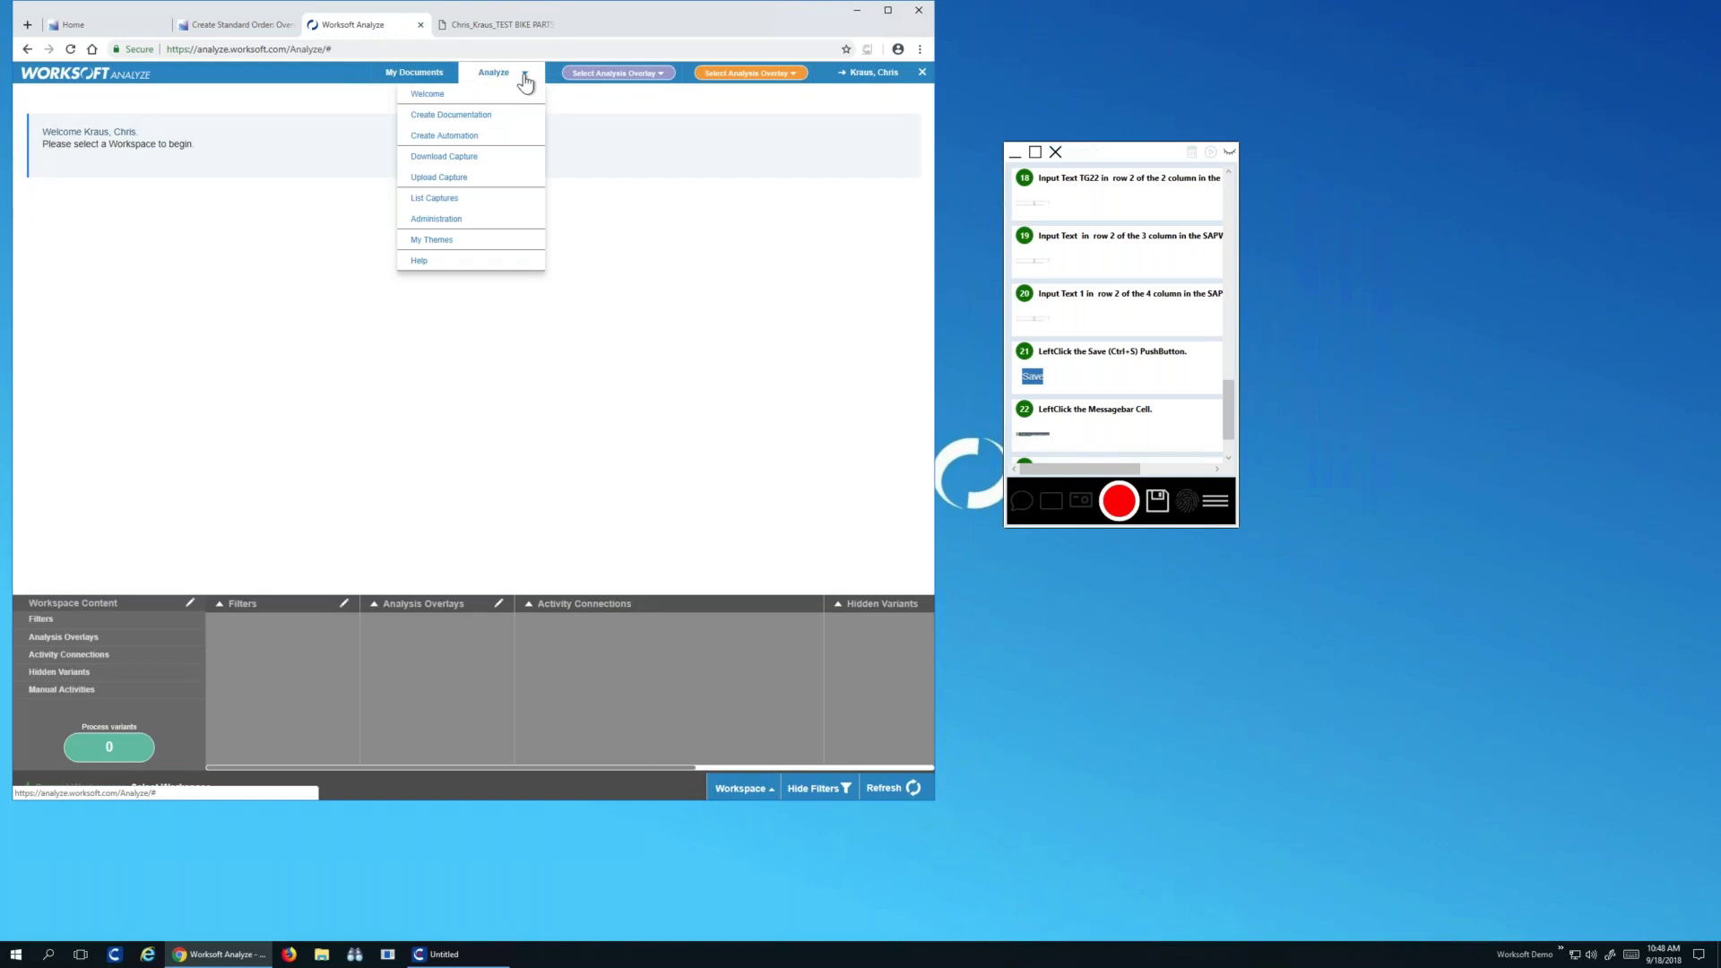
left_click(473, 199)
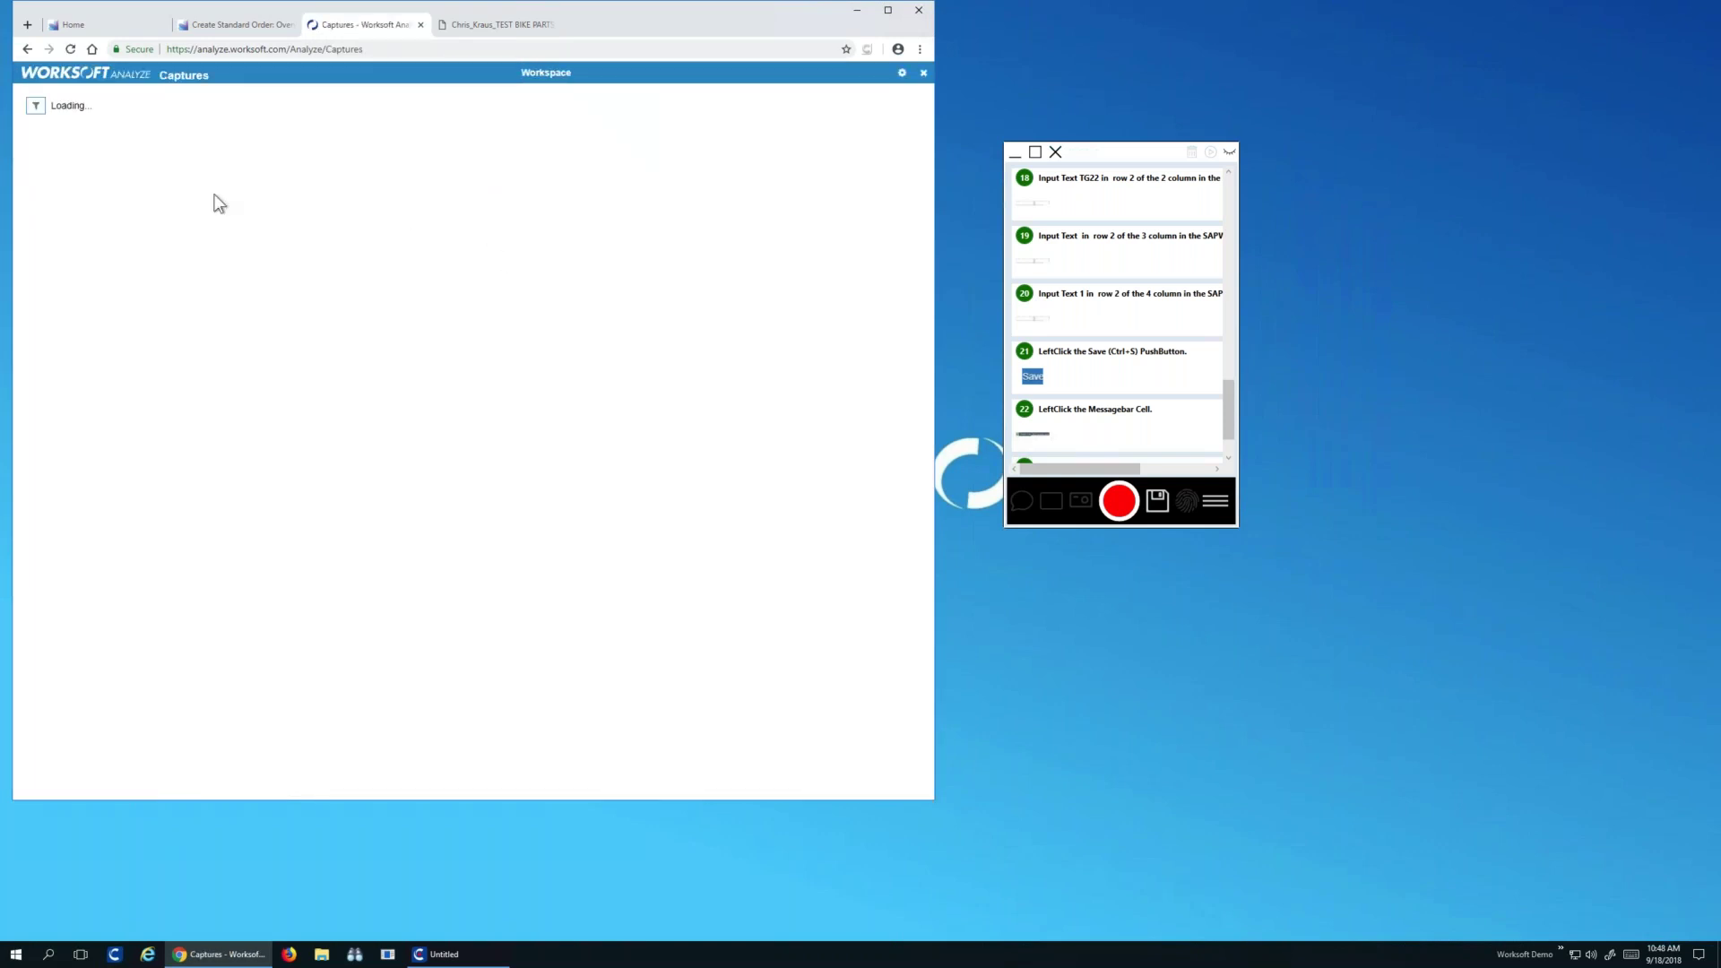